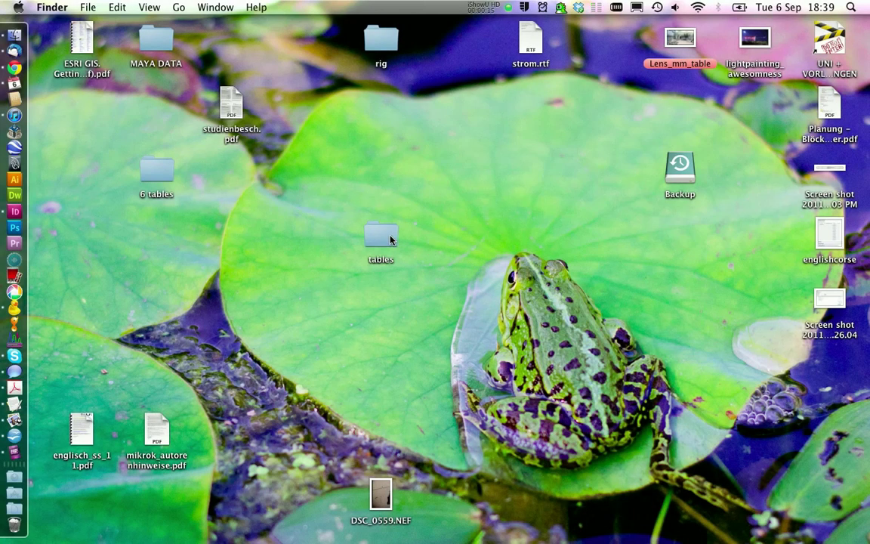
Step: In the tables folder's 1 original_data folder, preview Table_nanodrop.csv with Quick Look
double_click(391, 239)
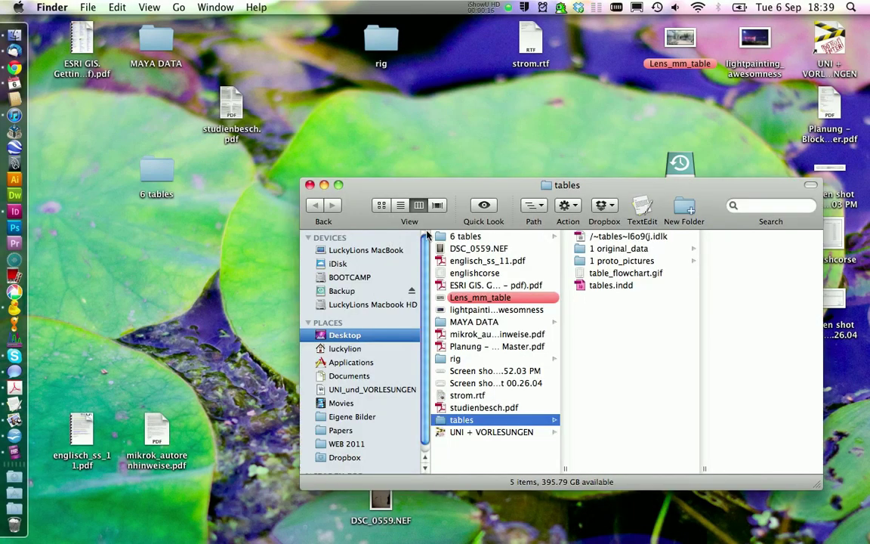
left_click(593, 249)
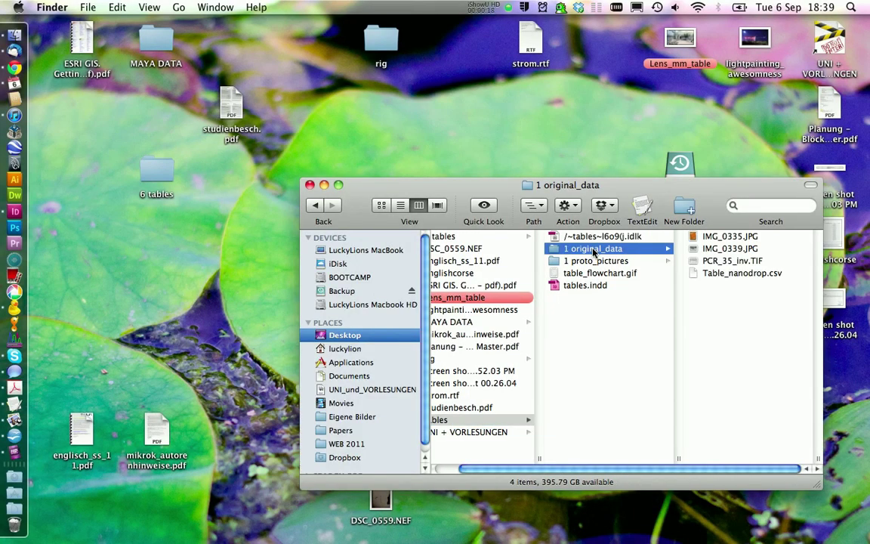
left_click(695, 276)
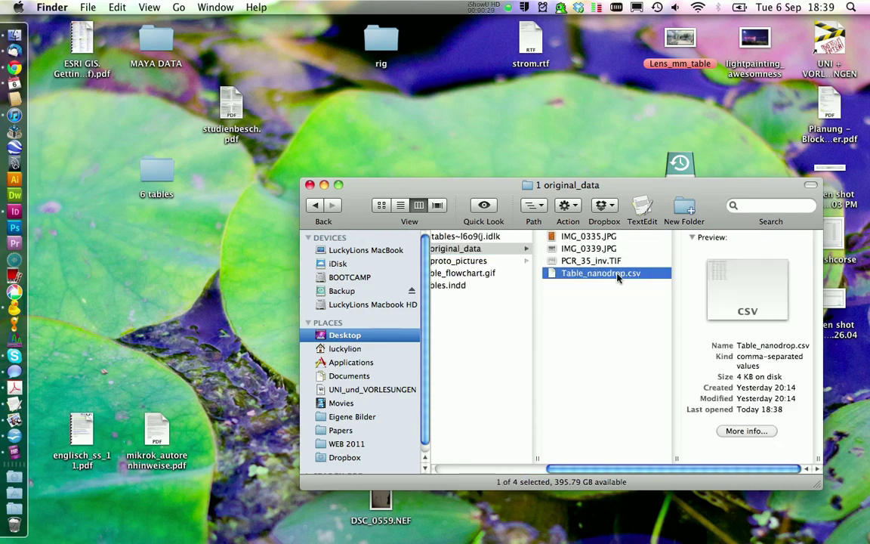
key("space")
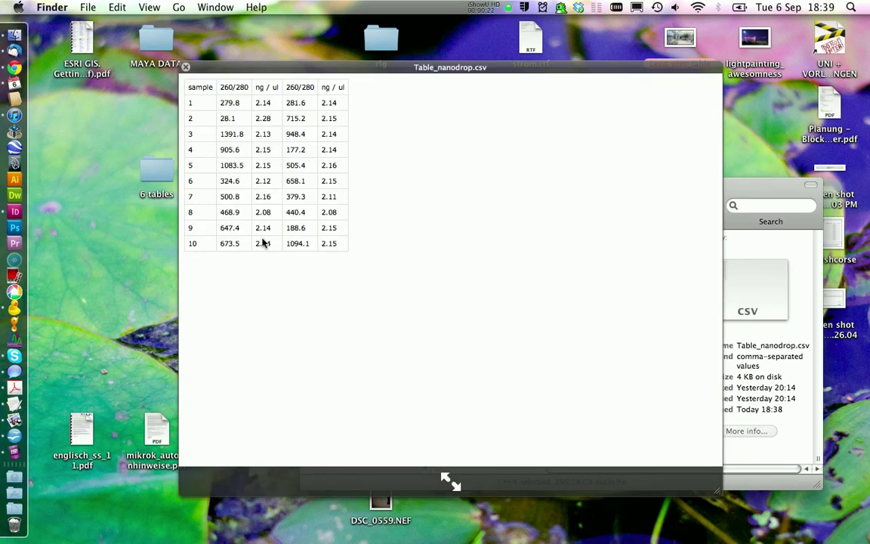
key("space")
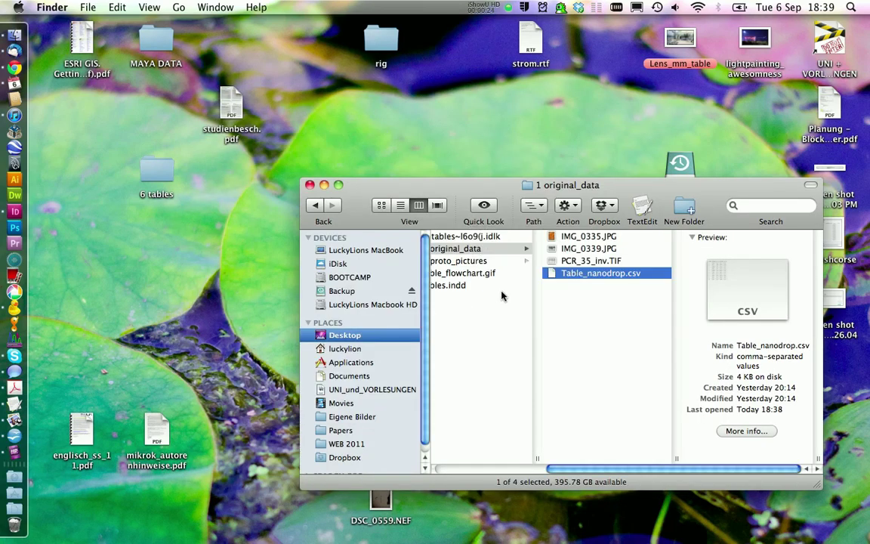
Step: Open Table_nanodrop.csv with OpenOffice.org using Open With
right_click(545, 277)
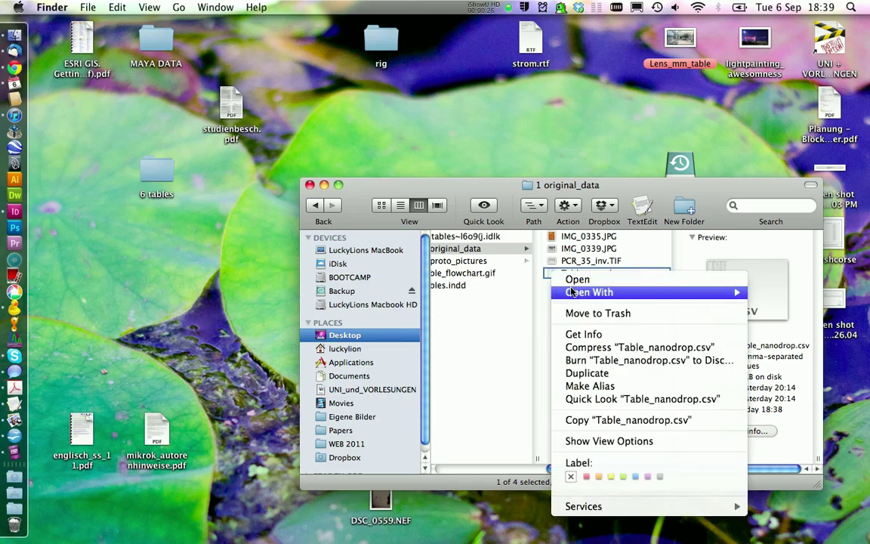
mouse_move(574, 292)
left_click(382, 322)
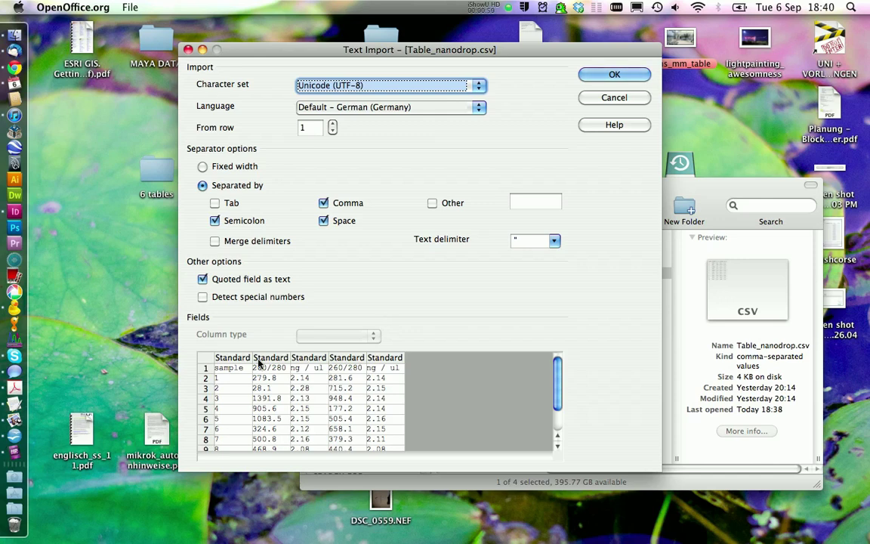
Step: Import the CSV as comma-separated data, select cells A1:E11, then close Calc and return to InDesign
left_click(597, 73)
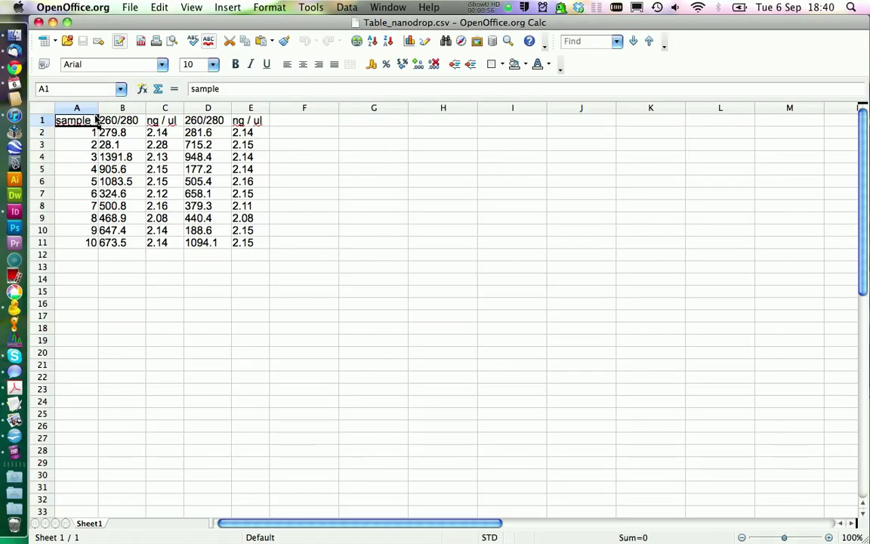
left_click_drag(75, 120, 243, 243)
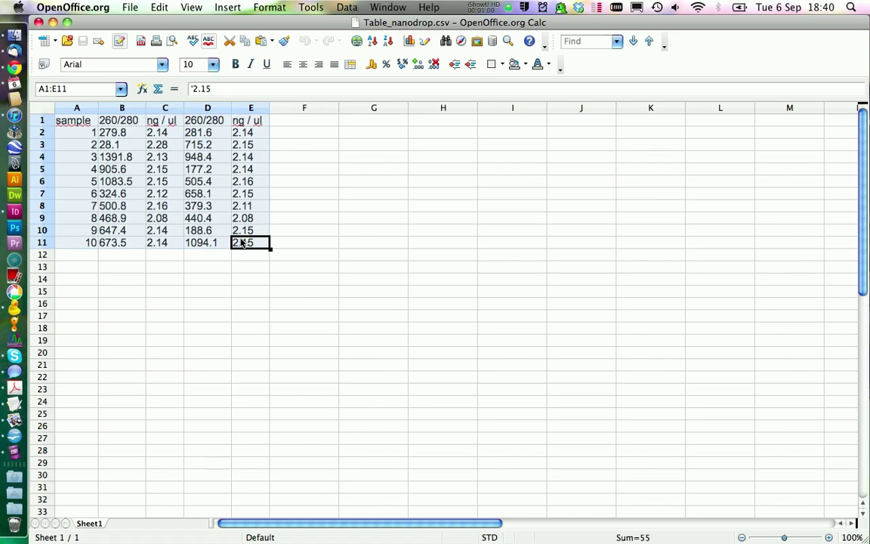
left_click(38, 22)
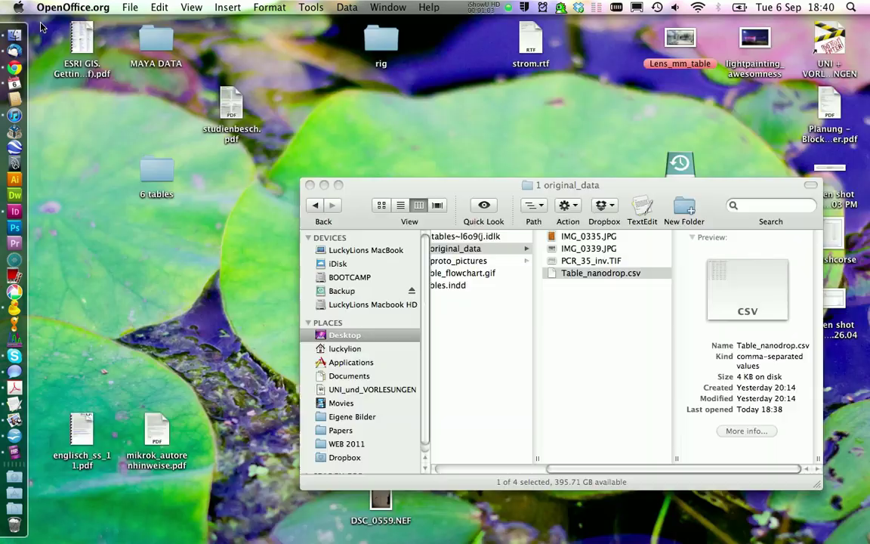
left_click(13, 212)
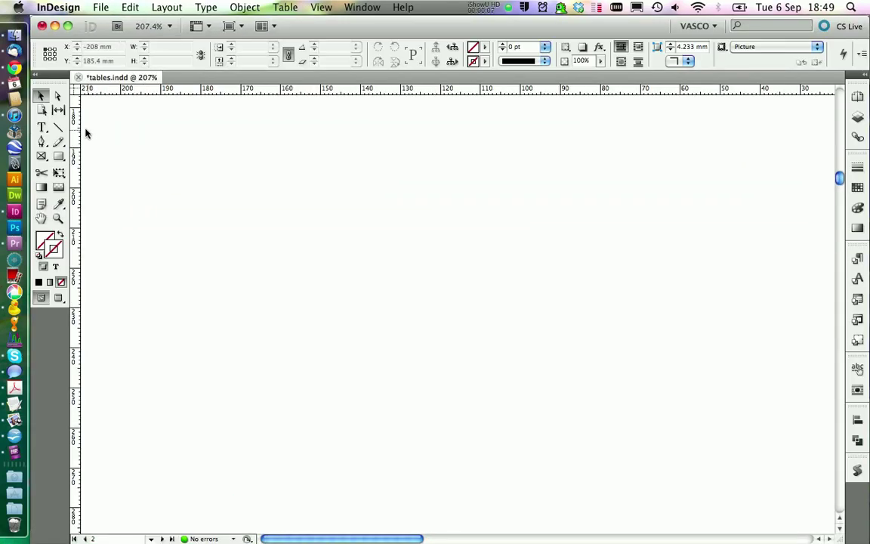
Step: Draw a text frame with the Type tool and insert a 4-row, 5-column table into it
left_click(42, 127)
left_click_drag(119, 142, 600, 428)
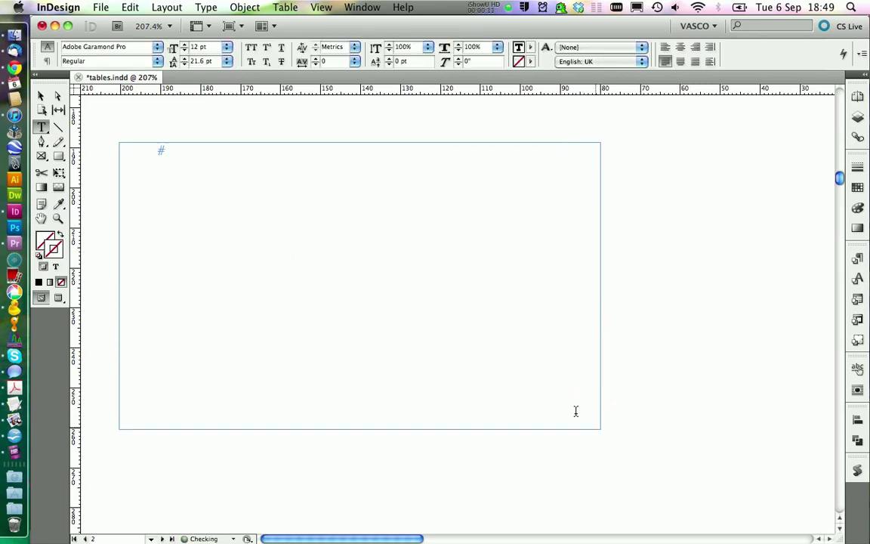
left_click(286, 7)
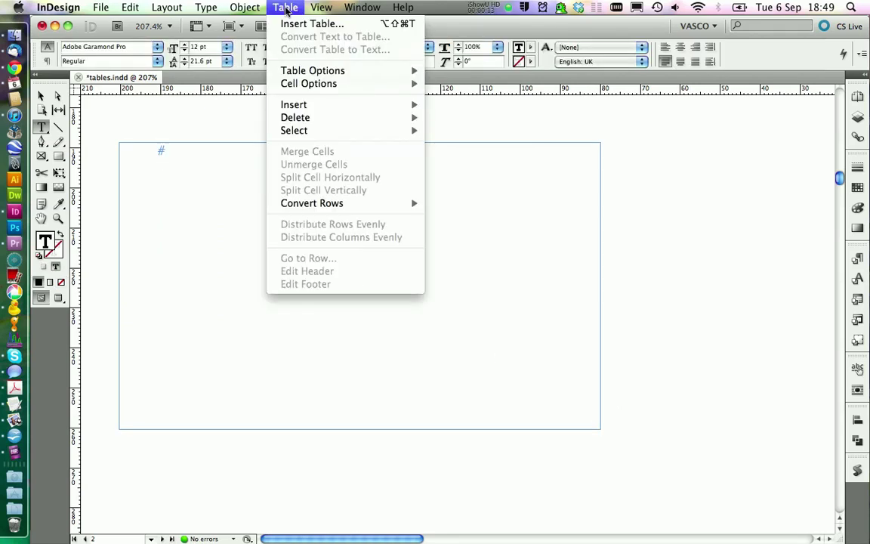
left_click(295, 24)
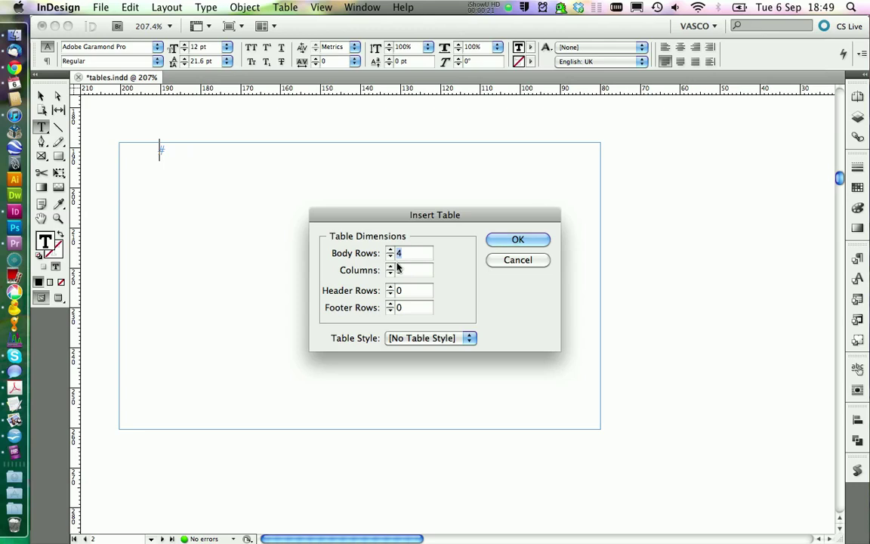
left_click(513, 241)
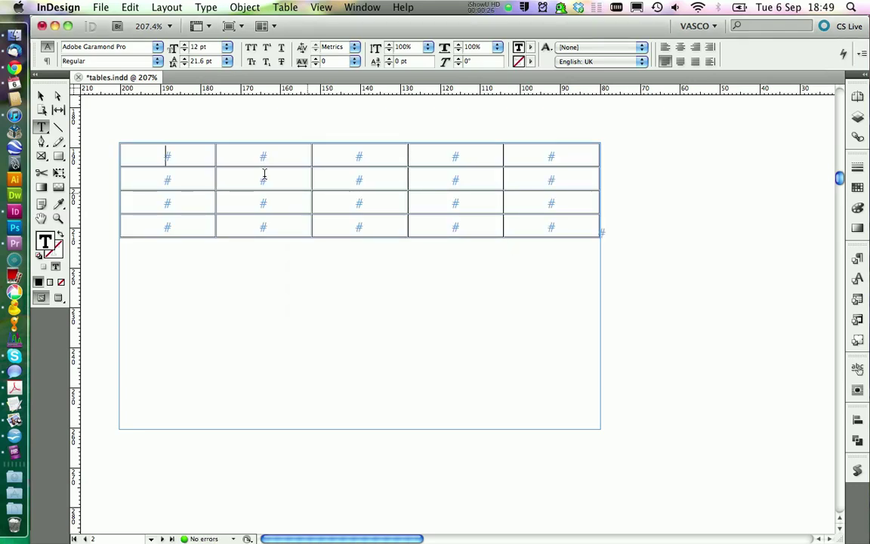
Step: Paste the nanodrop data into the table's cells, then Shift-drag its right edge wider
left_click_drag(160, 156, 404, 187)
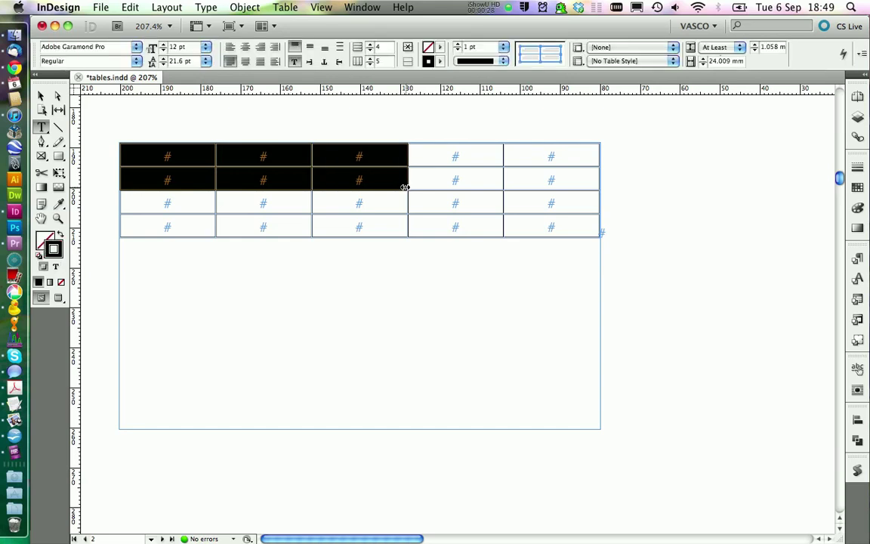
key("super+c")
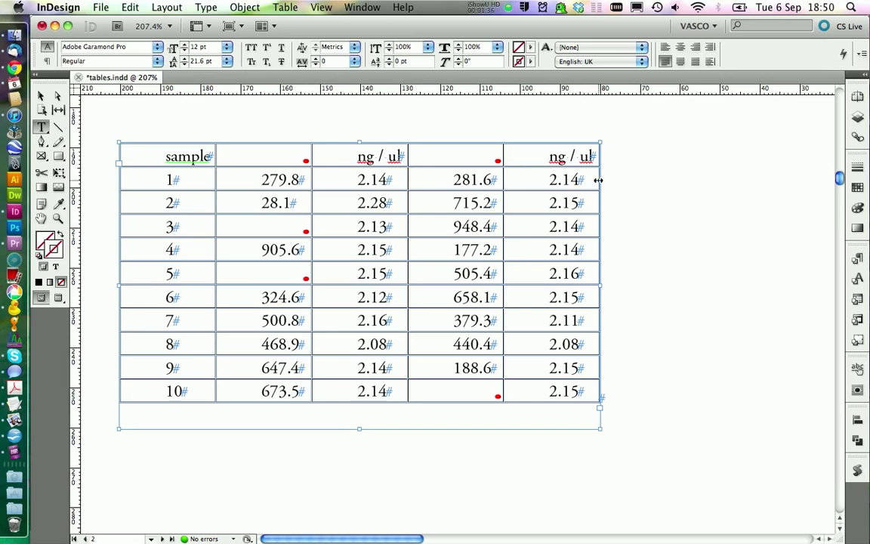
key("shift")
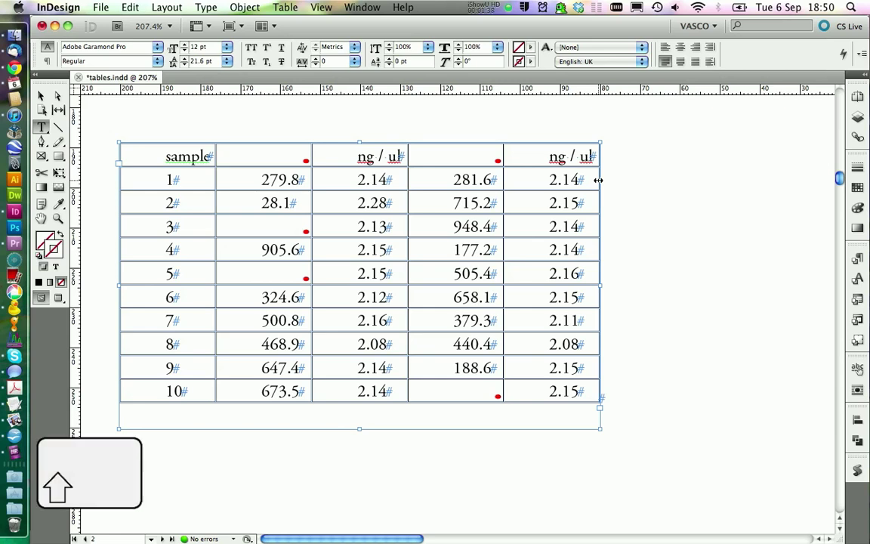
left_click_drag(598, 180, 691, 165)
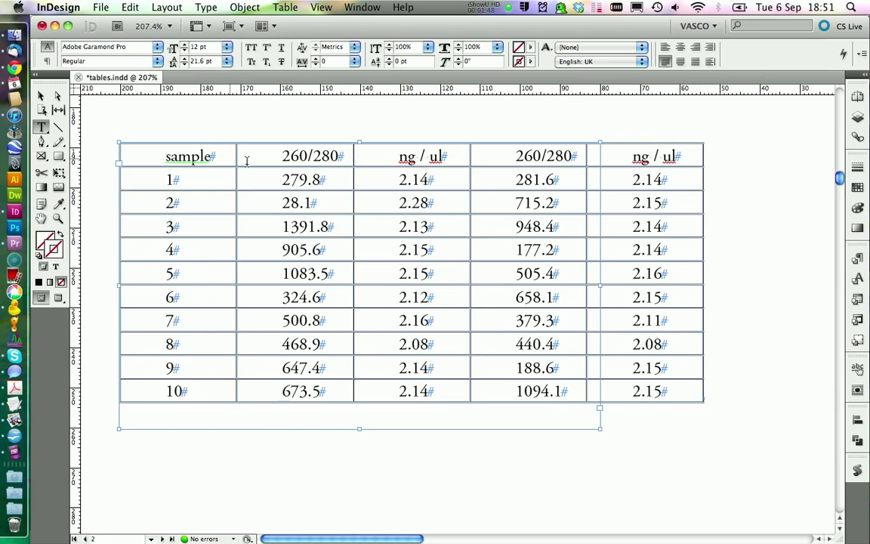
Step: Drag the first column border left to narrow the sample column
left_click_drag(236, 155, 213, 161)
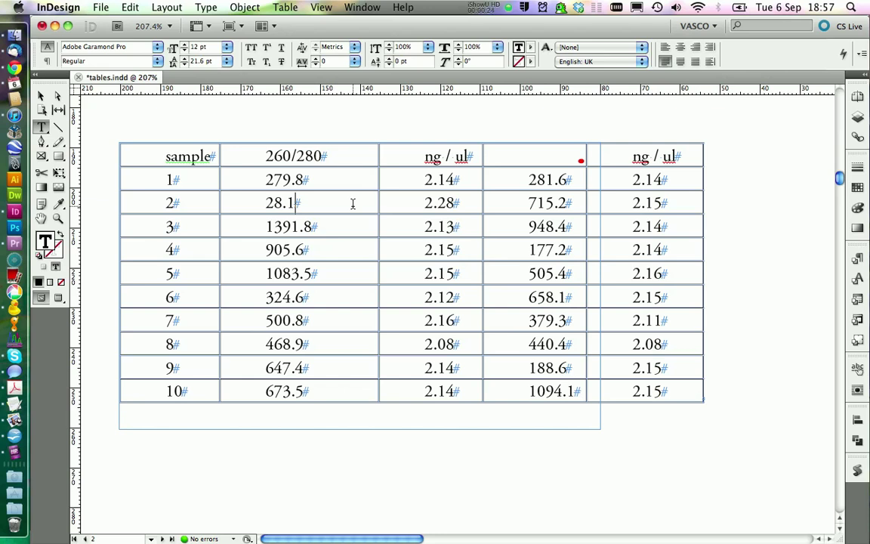
Step: Select every table cell and distribute the five columns evenly
left_click_drag(355, 200, 392, 208)
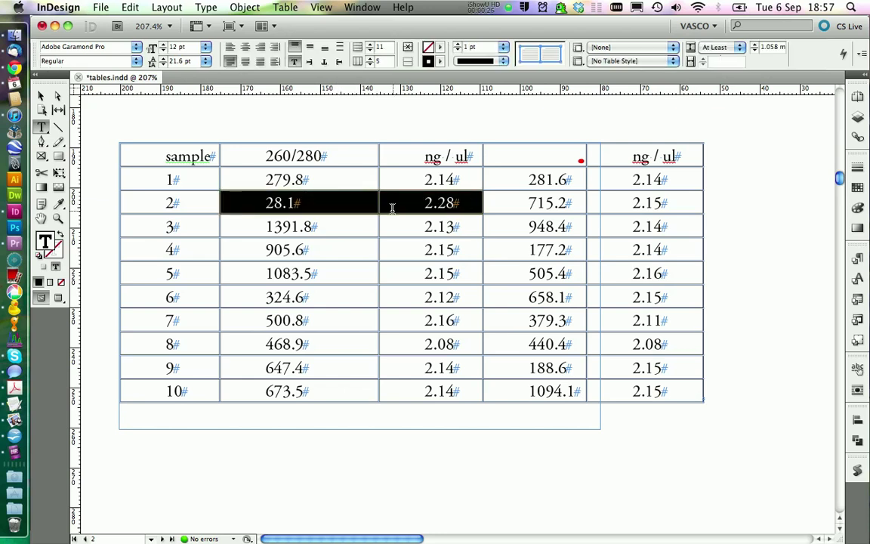
key("Escape")
key("super+a")
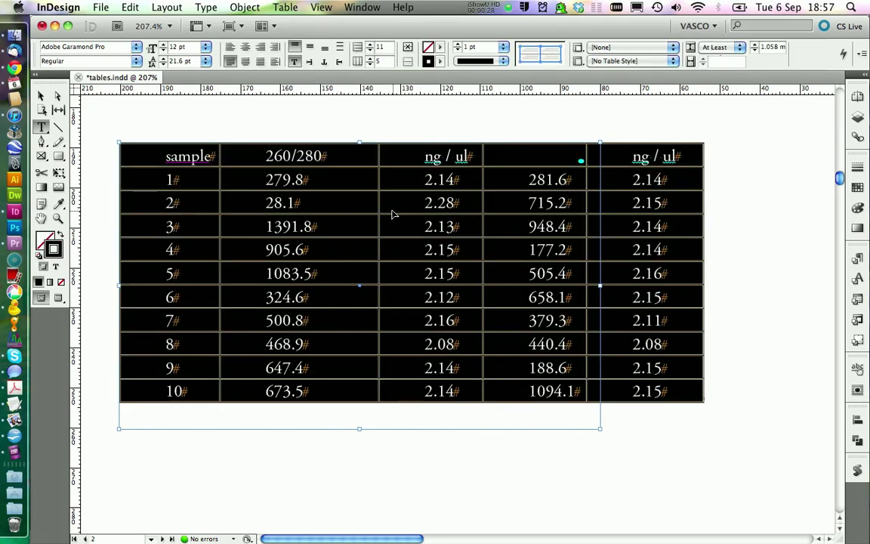
right_click(387, 199)
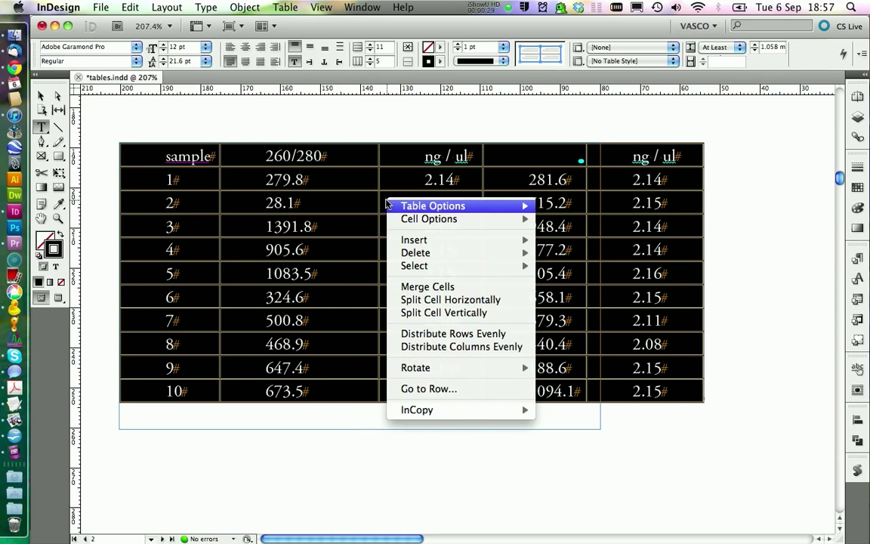
left_click(462, 347)
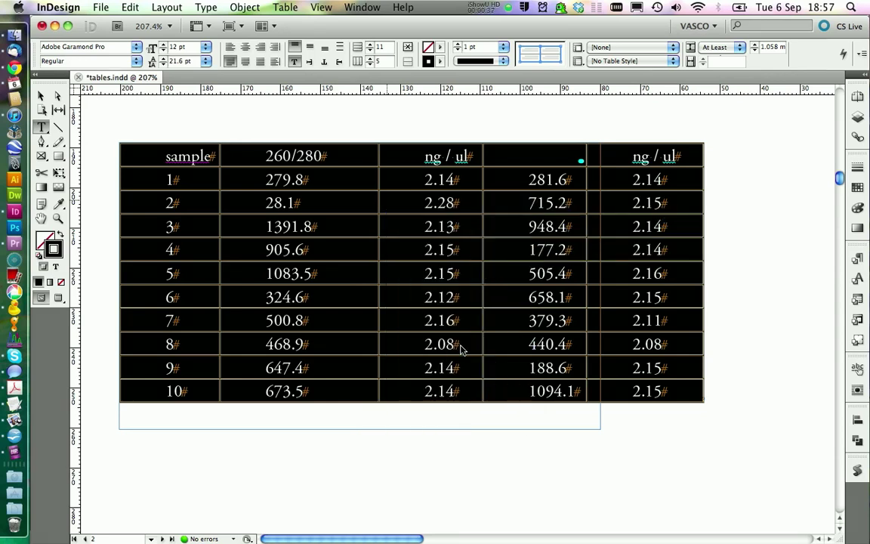
left_click(425, 227)
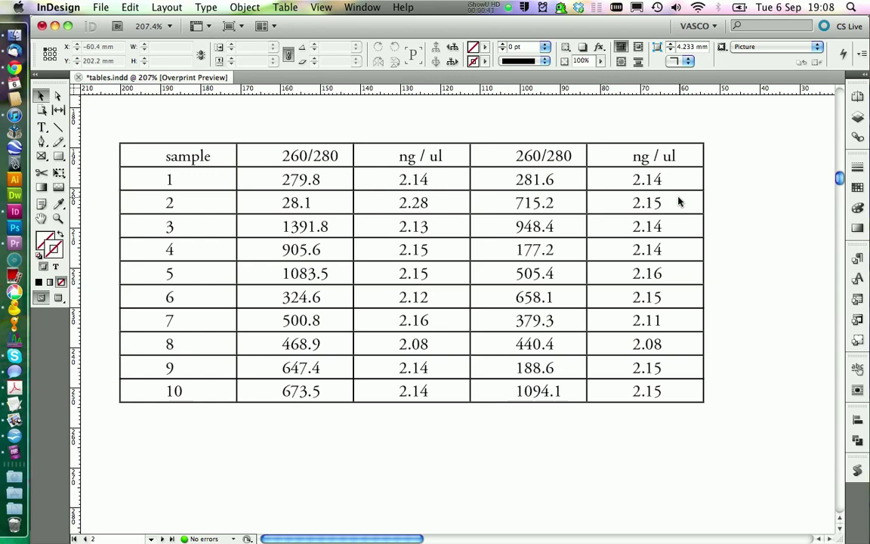
Step: Scroll to the style-overview diagram with the styled 'Table 1: Your nice table.' example
scroll(680, 205, "up", 5)
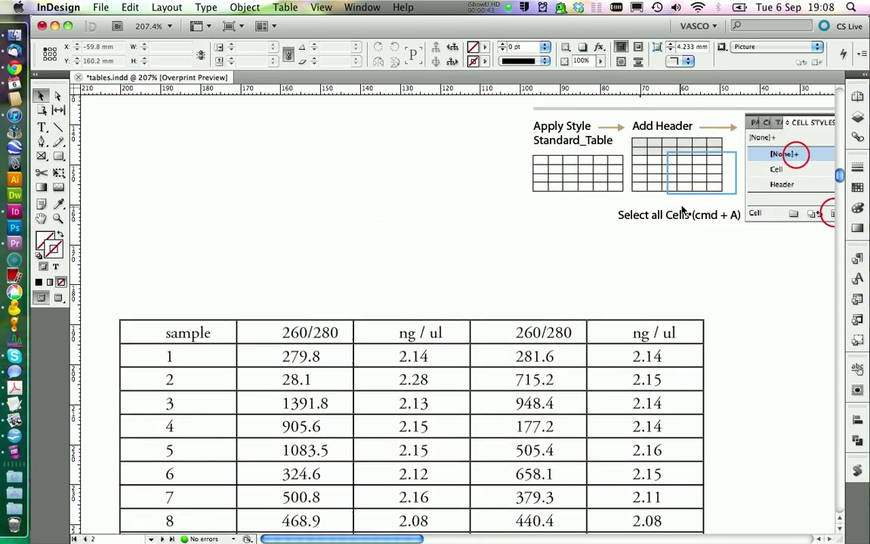
scroll(680, 213, "up", 20)
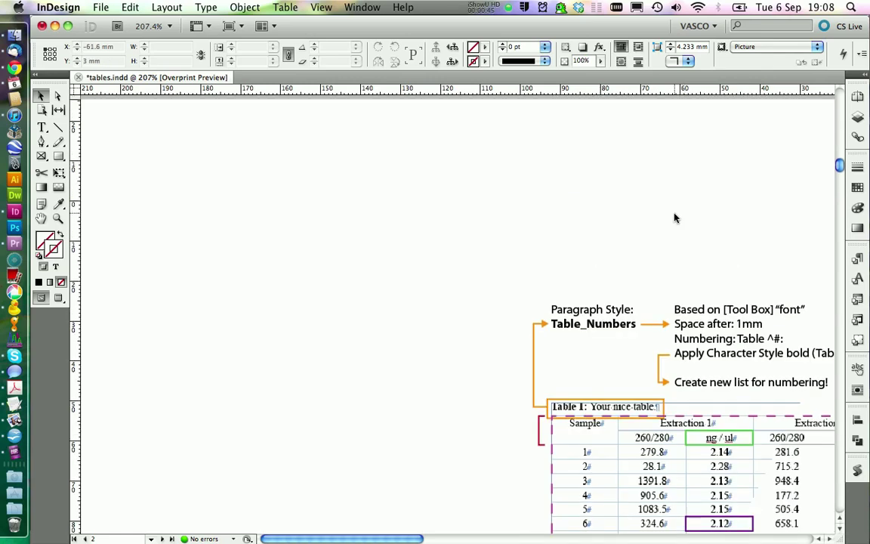
scroll(675, 218, "down", 5)
scroll(373, 474, "right", 6)
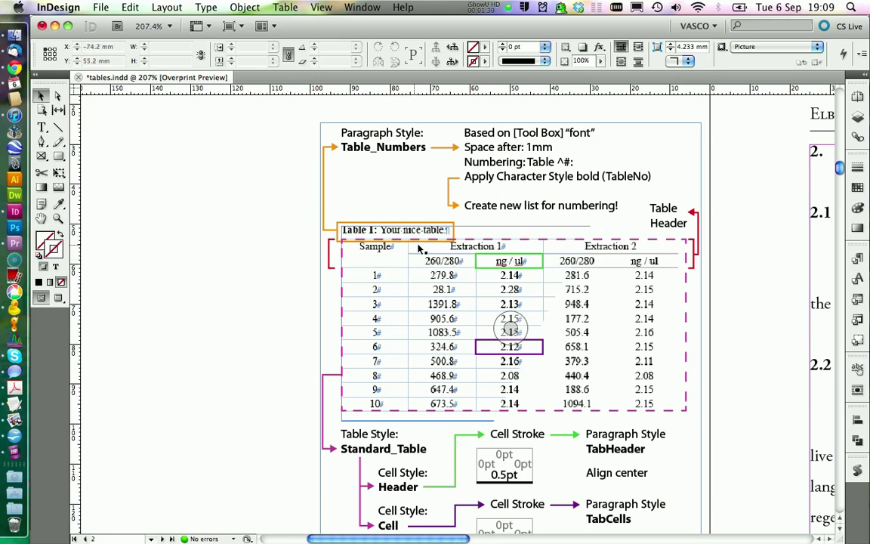
scroll(422, 290, "down", 5)
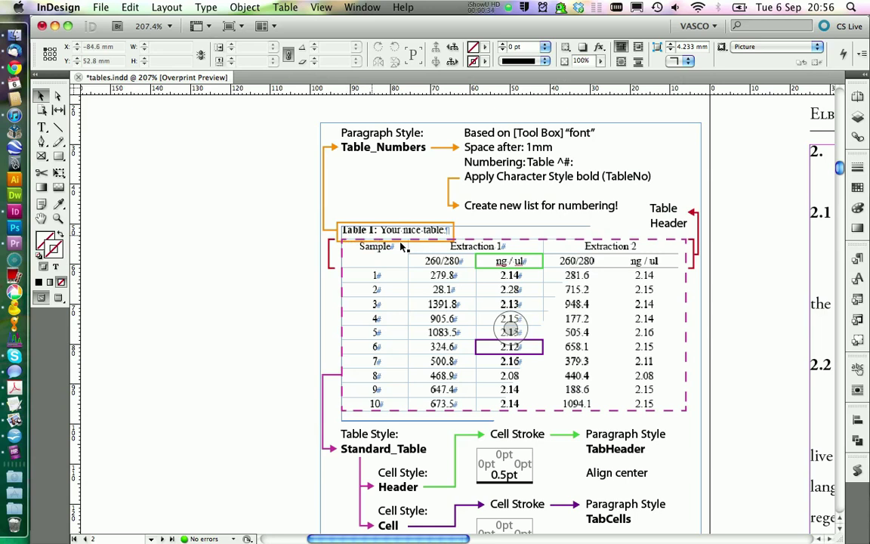
Step: Duplicate the Figure Numbering paragraph style and rename the copy Table Numbering
left_click(858, 259)
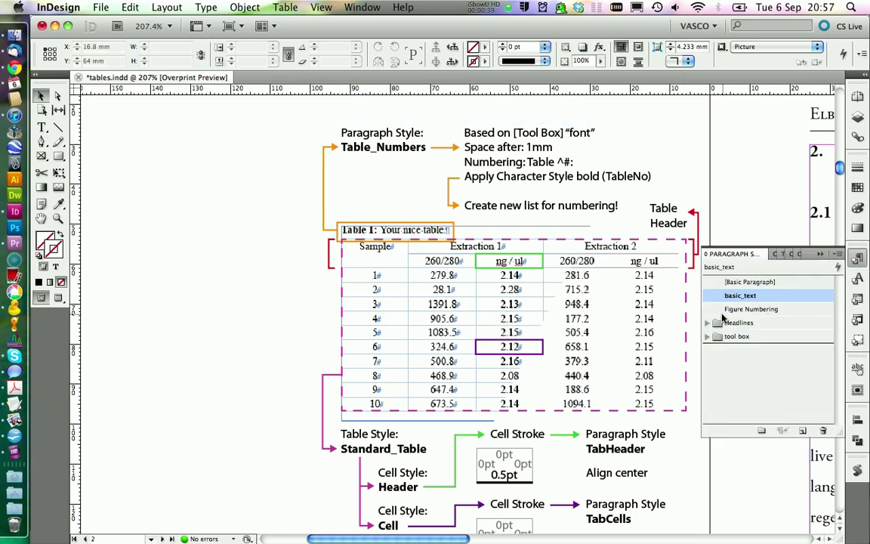
right_click(741, 311)
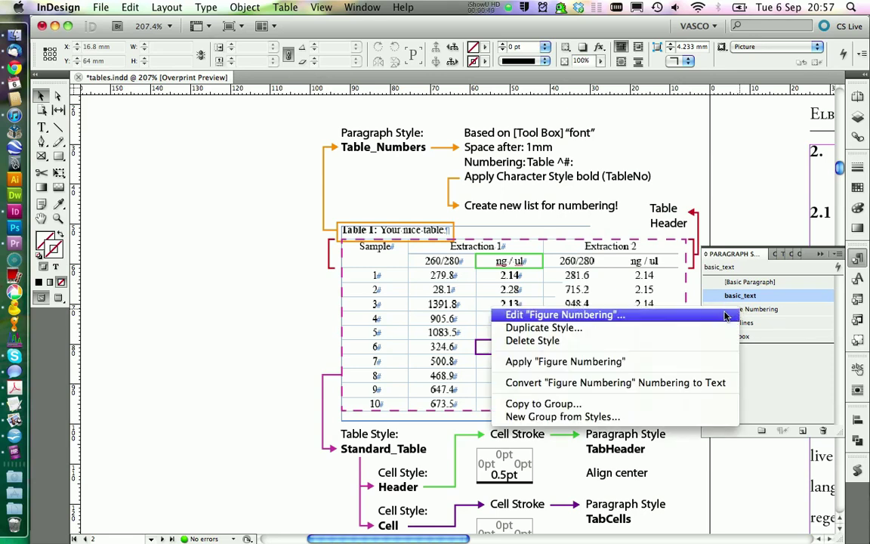
left_click(693, 333)
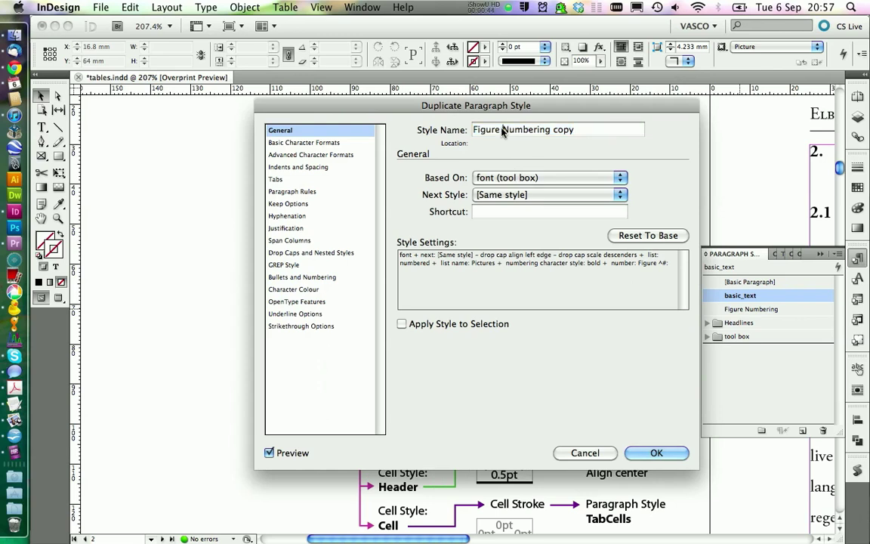
left_click_drag(503, 131, 440, 130)
type("Table")
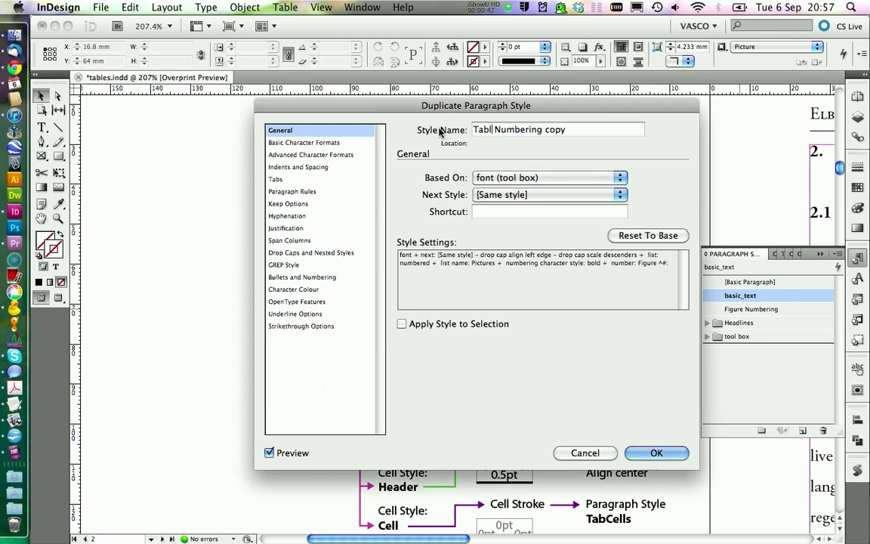
left_click(575, 129)
key("BackSpace")
key("BackSpace")
key("BackSpace")
key("BackSpace")
key("BackSpace")
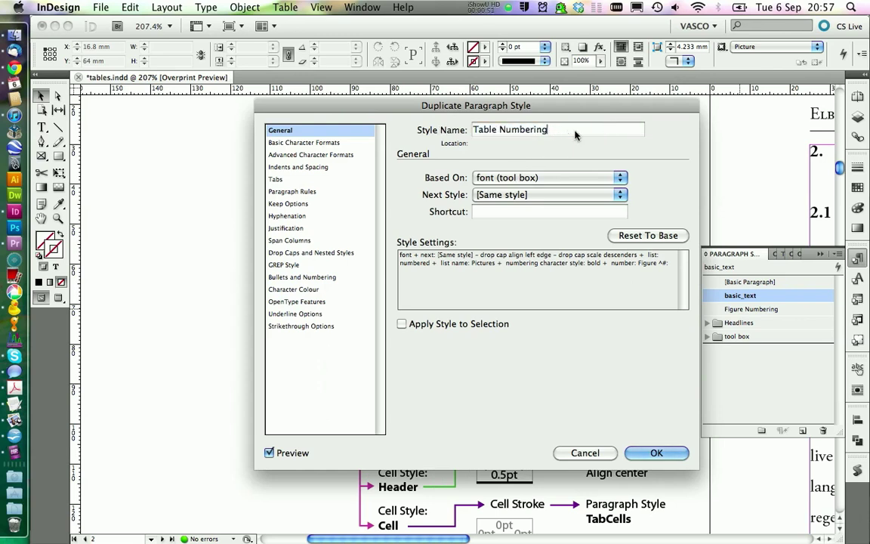
Step: Set the style's number format to 'Table ^#:' on a new list named Table
left_click(306, 277)
double_click(508, 253)
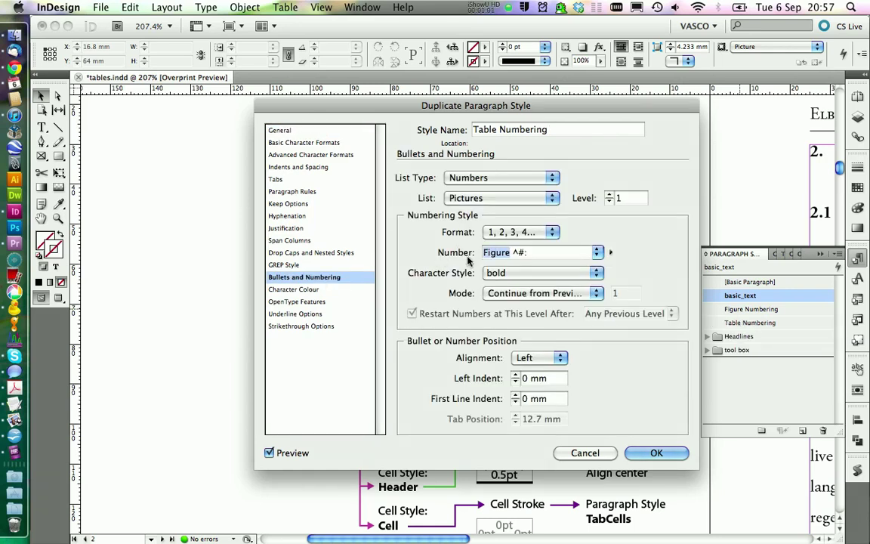
type("Table")
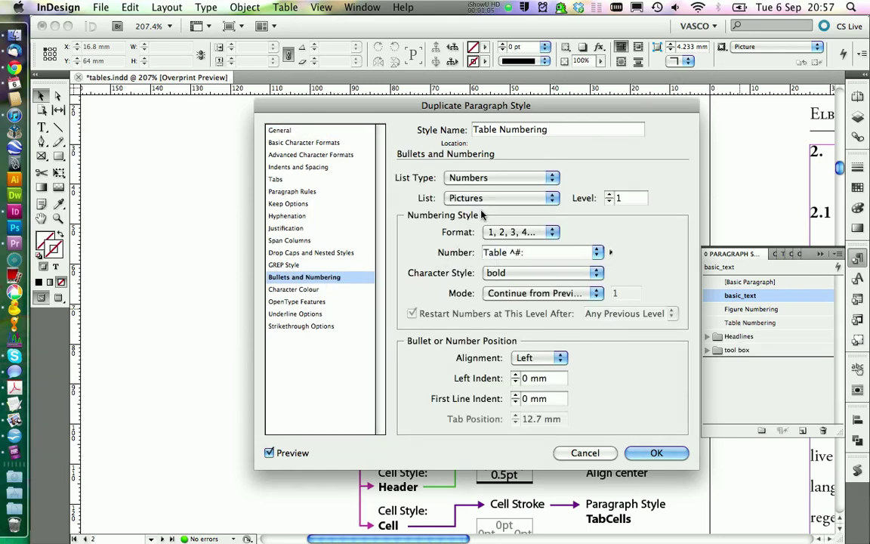
left_click(468, 197)
left_click(471, 210)
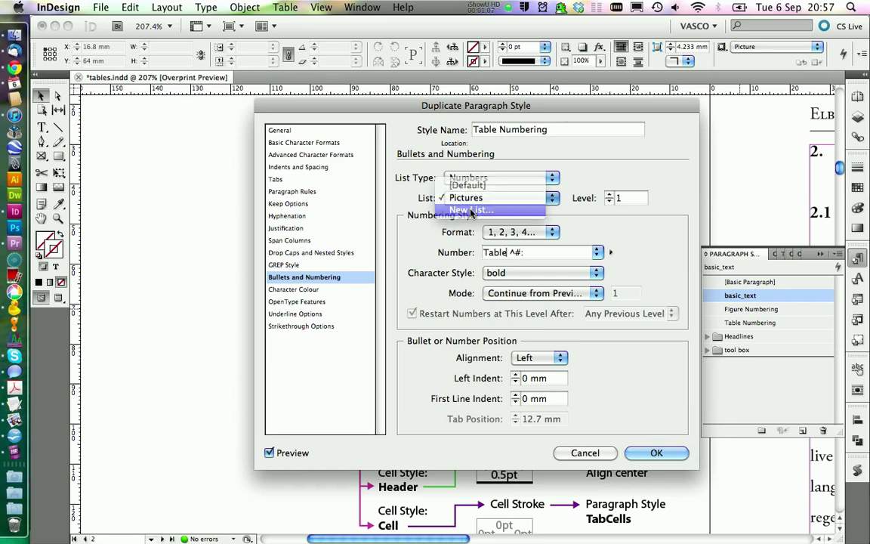
type("Table")
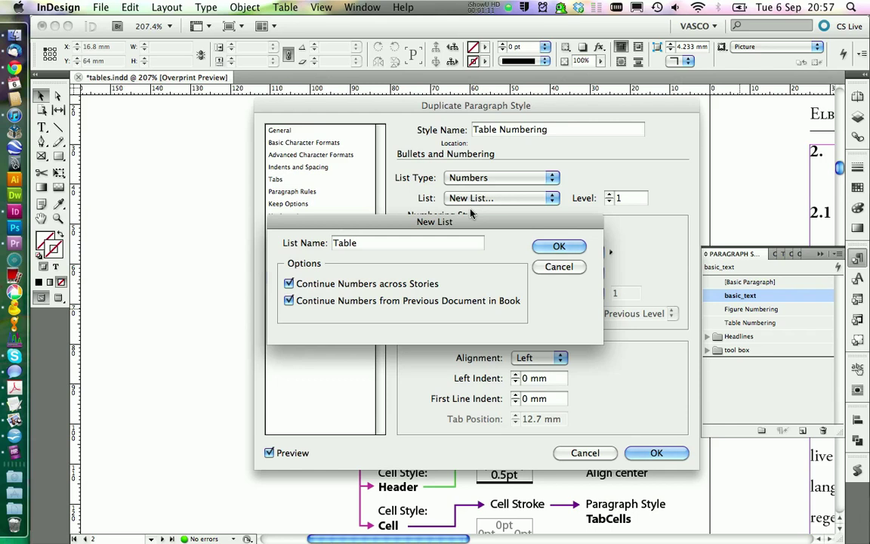
left_click(552, 249)
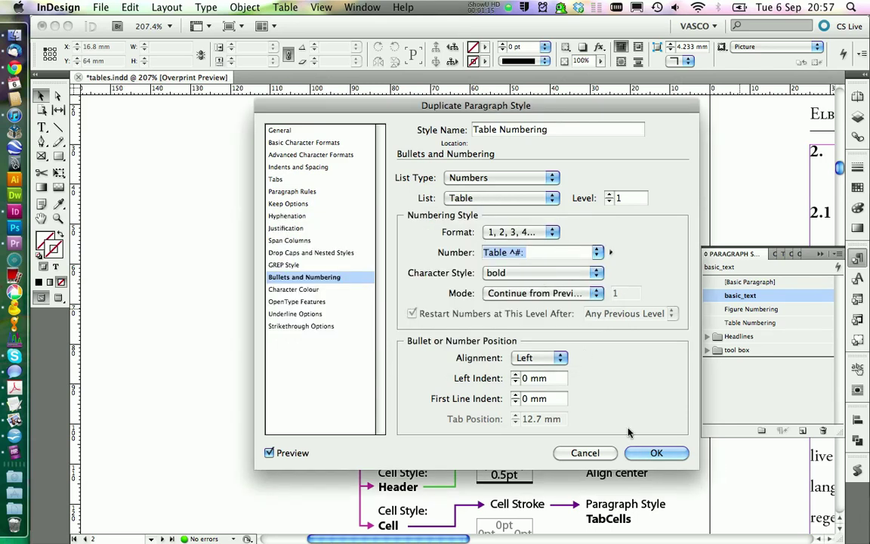
Step: Save the style, then type the caption 'Test table' above the table and apply Table Numbering
left_click(656, 453)
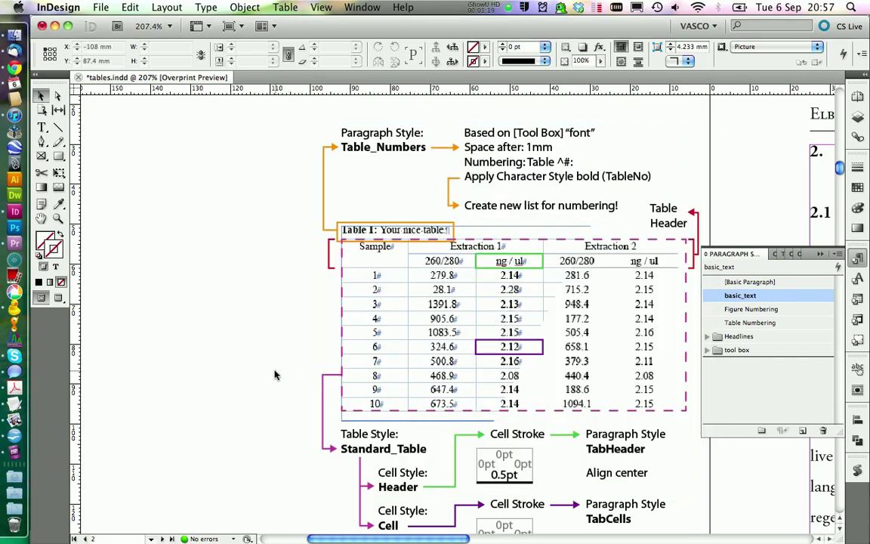
scroll(278, 370, "down", 15)
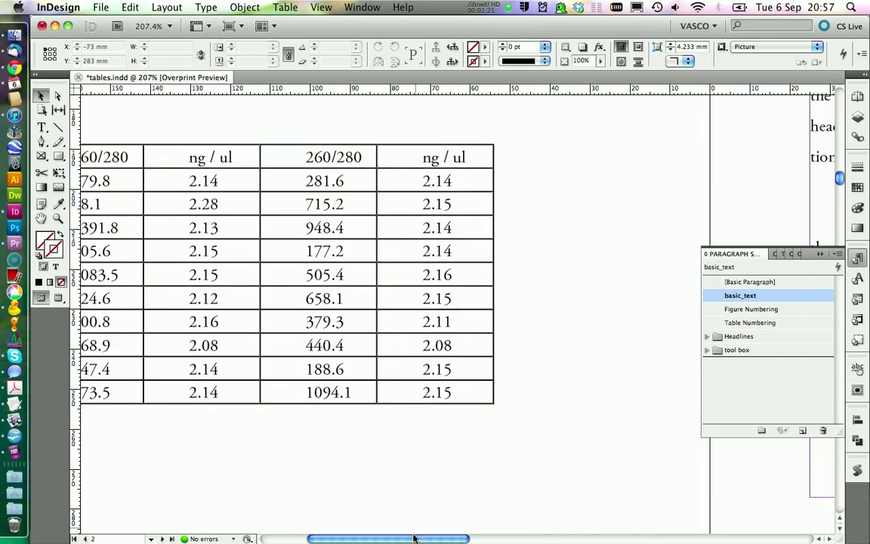
scroll(370, 521, "left", 8)
scroll(365, 527, "left", 1)
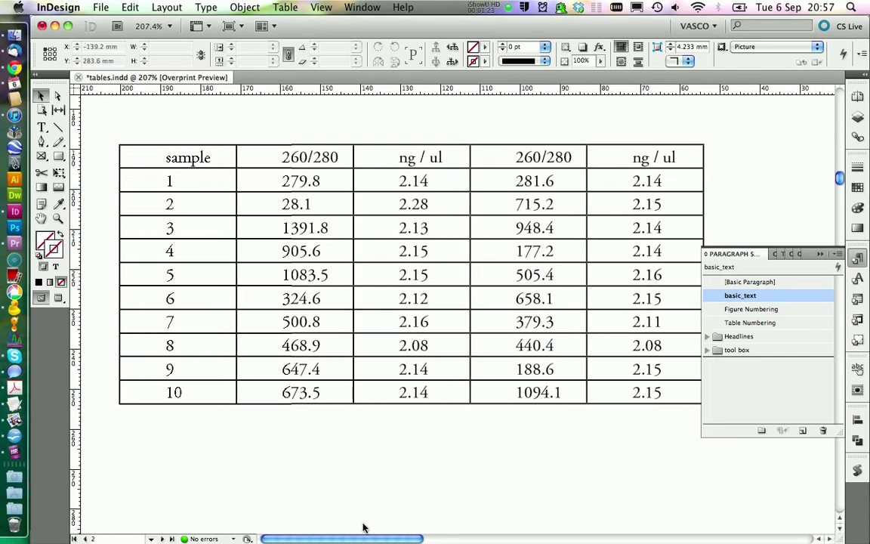
double_click(287, 411)
type("Test table")
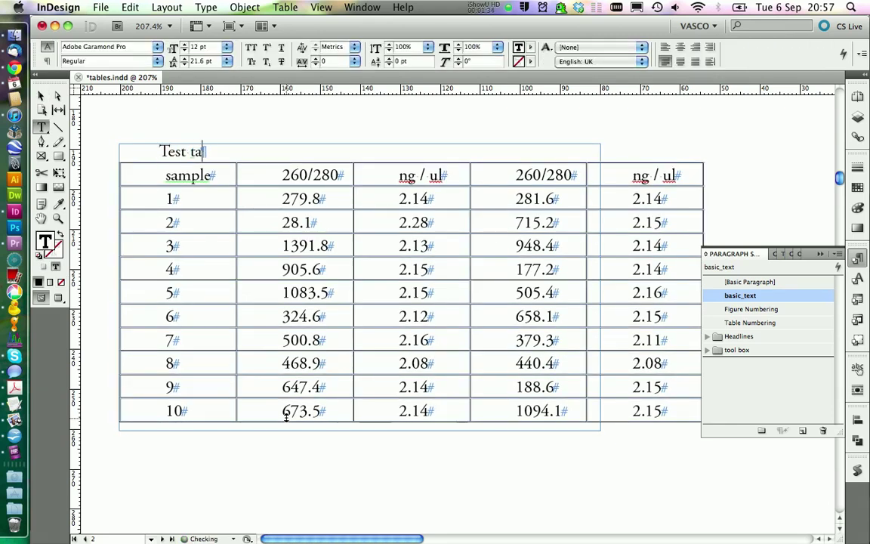
left_click(754, 324)
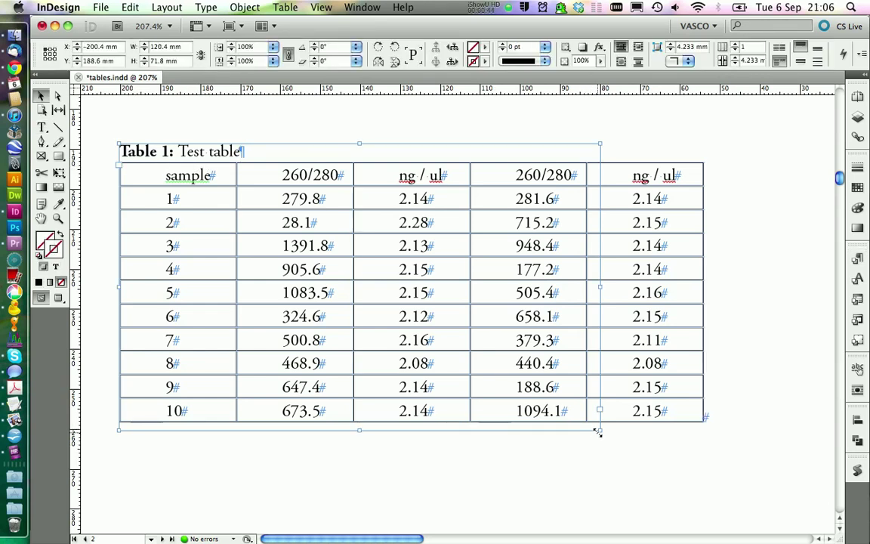
Step: Enlarge the table's text frame and set the table to 2 header rows
left_click_drag(600, 429, 725, 455)
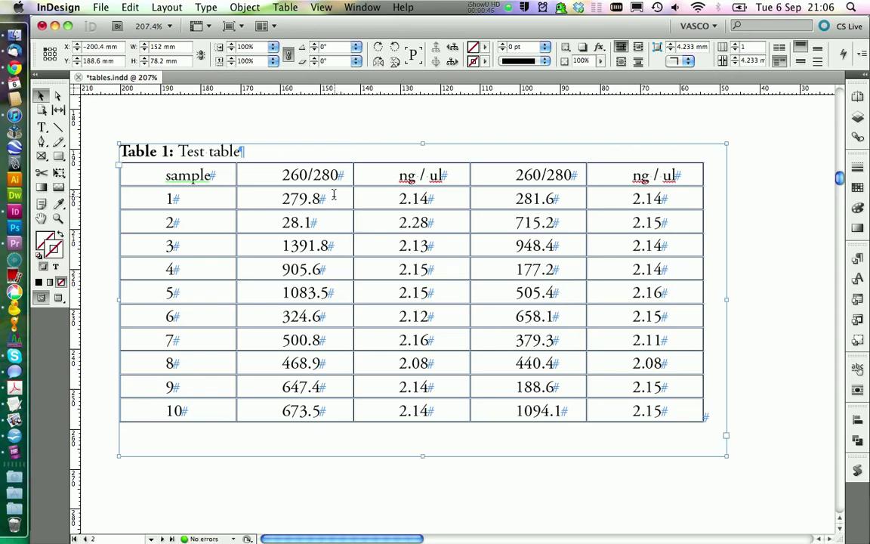
double_click(333, 195)
left_click_drag(333, 195, 345, 210)
right_click(348, 210)
mouse_move(357, 217)
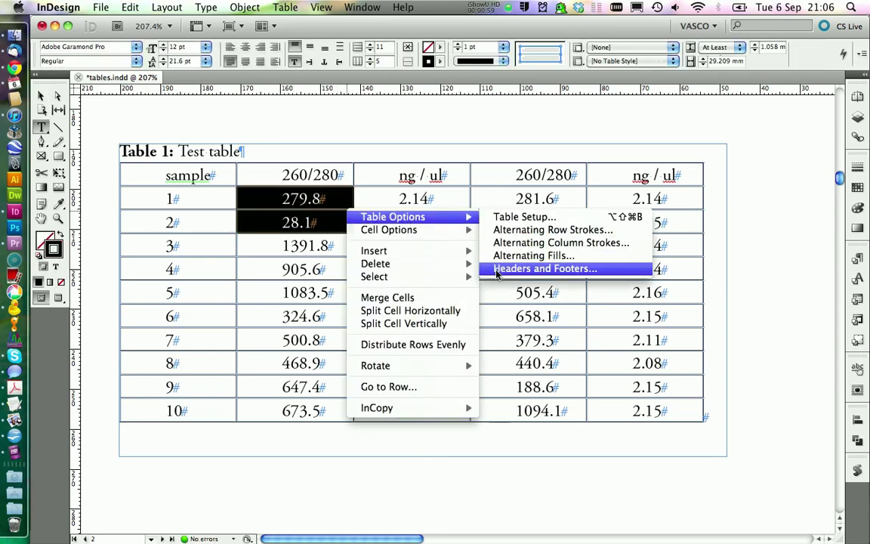
left_click(497, 269)
type("2")
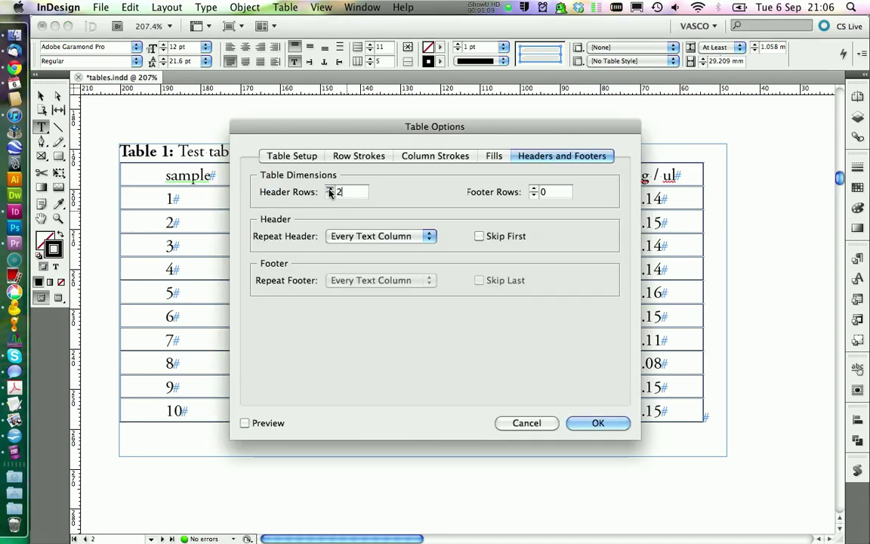
left_click(595, 422)
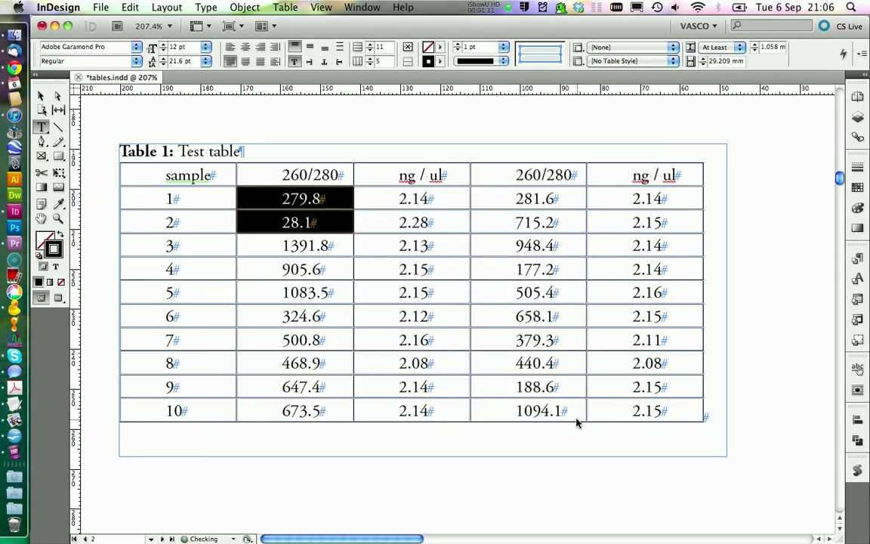
Step: Copy the sample, 260/280 and ng / ul heading row into the second header row
left_click(295, 197)
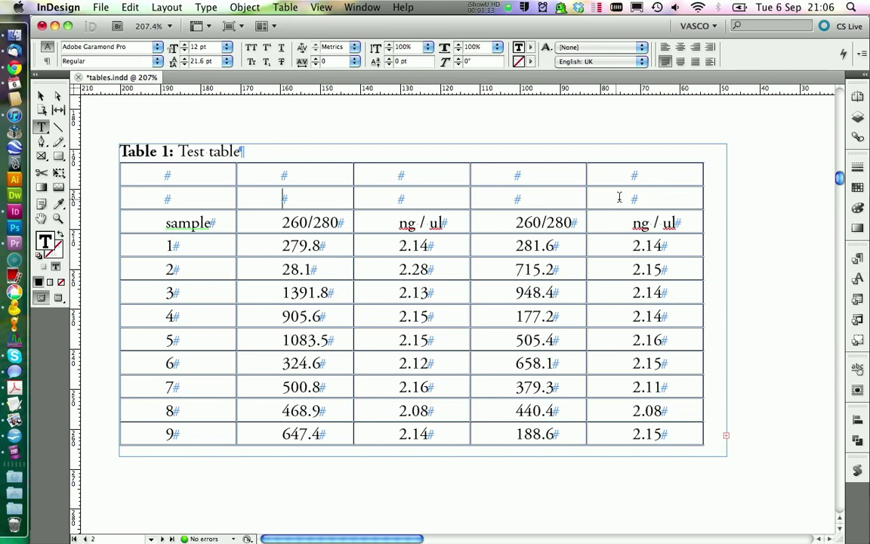
left_click_drag(563, 196, 227, 174)
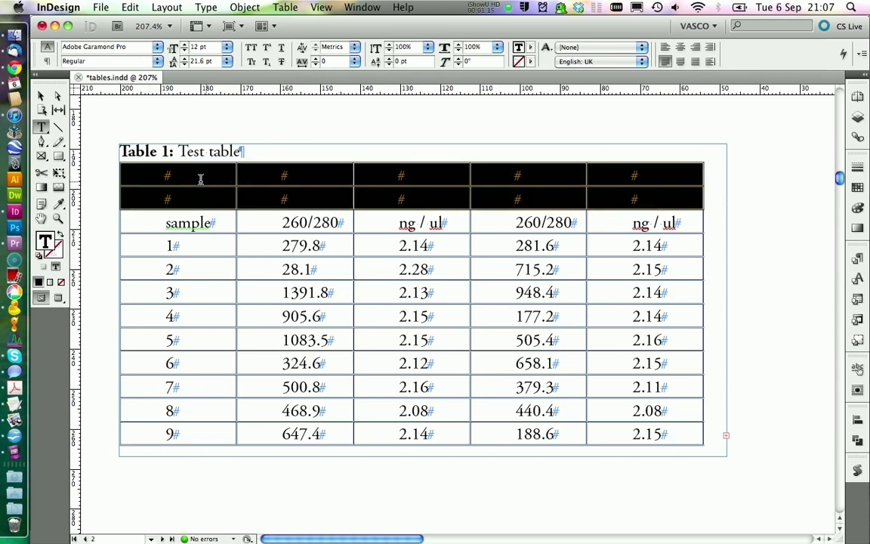
left_click_drag(155, 221, 638, 215)
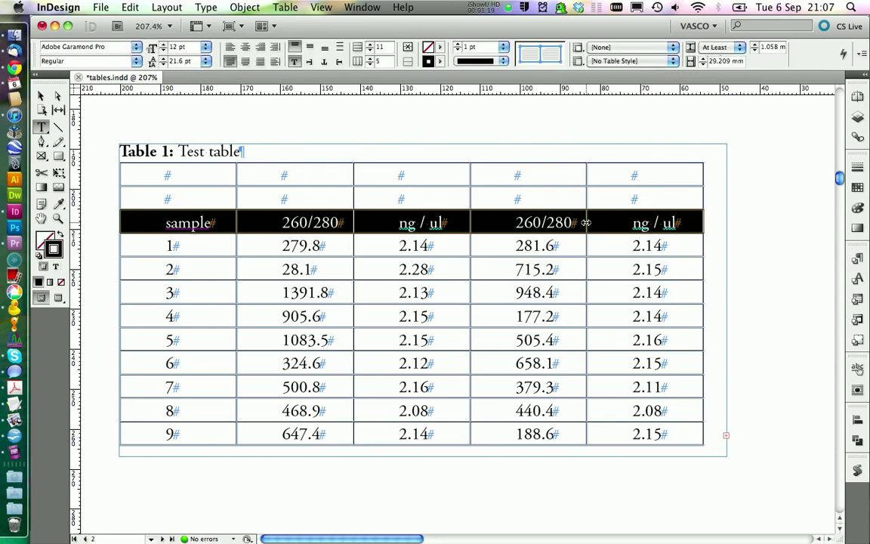
key("super+c")
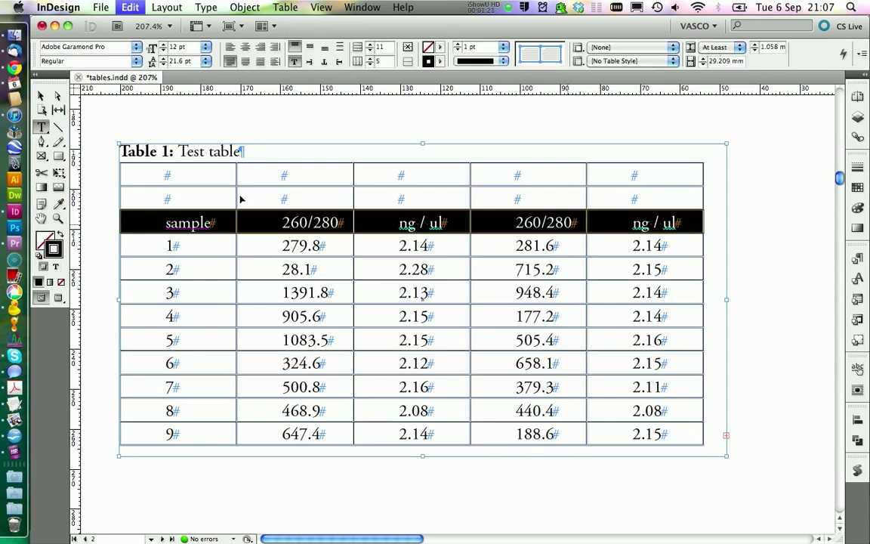
left_click_drag(229, 194, 305, 192)
key("super+v")
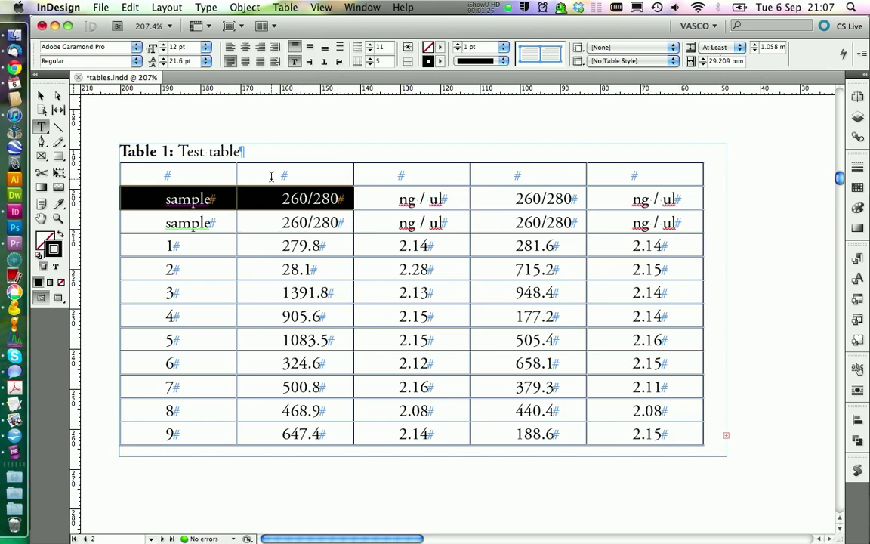
Step: Delete the duplicated heading row, then select the second and third top header cells
left_click_drag(232, 220, 537, 220)
right_click(526, 228)
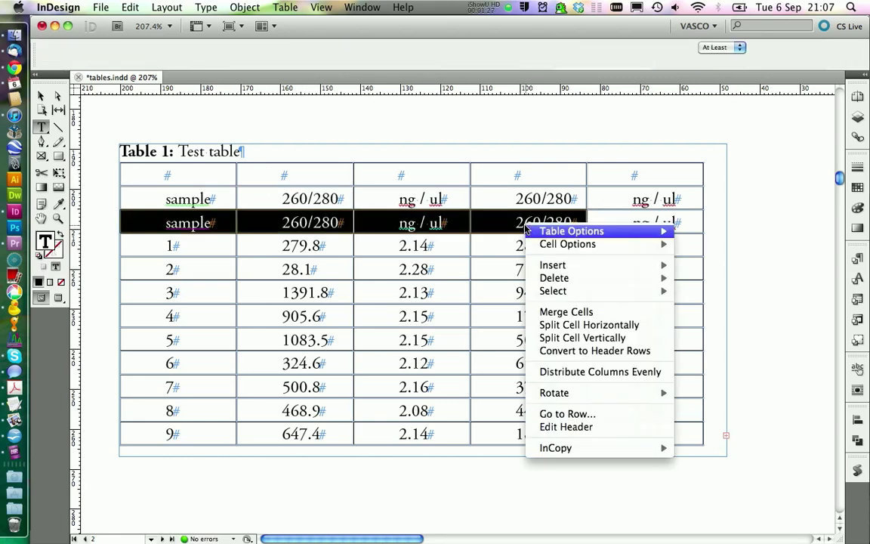
mouse_move(574, 277)
left_click(695, 278)
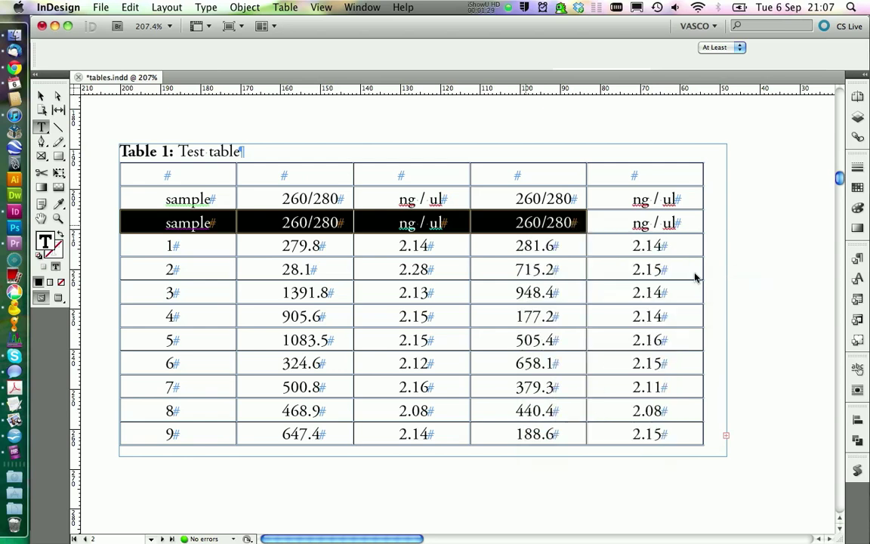
left_click(276, 176)
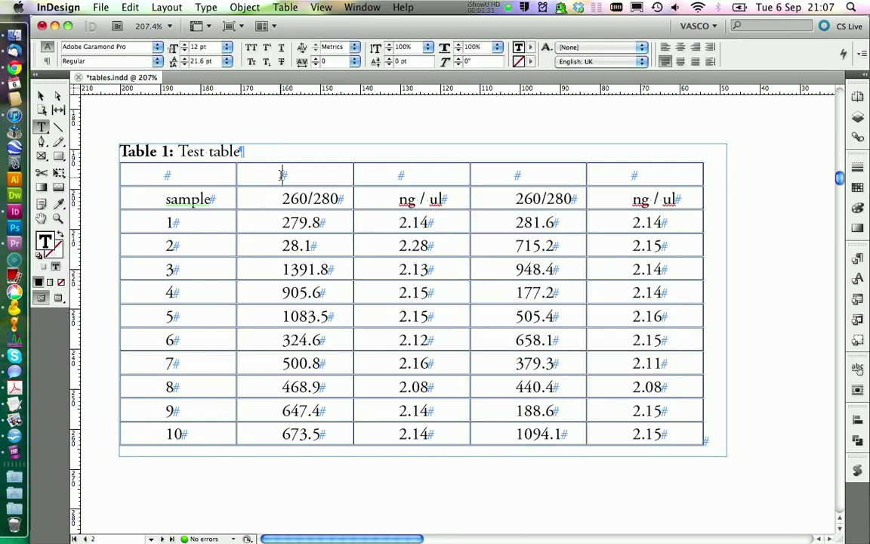
left_click_drag(281, 175, 361, 175)
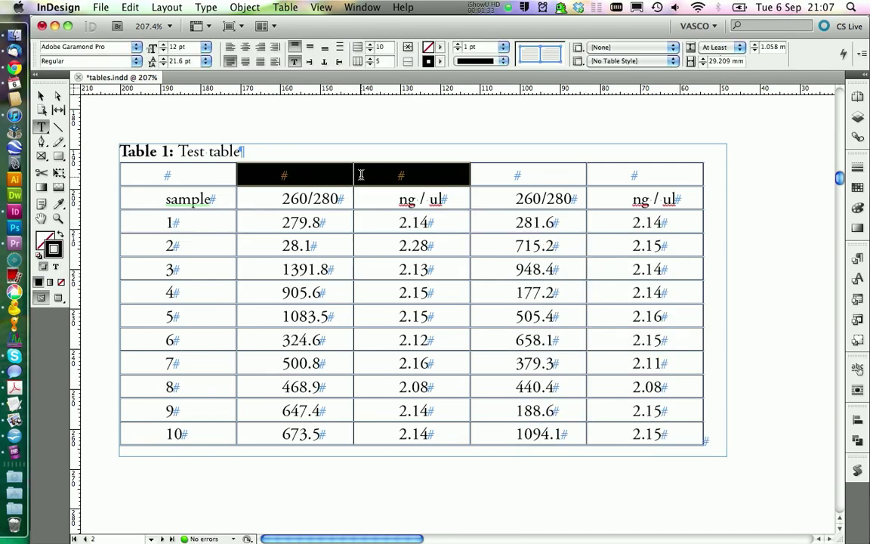
Step: Merge the two top header cell pairs and label them 'Extraction 1' and 'Extraction 2'
left_click(408, 60)
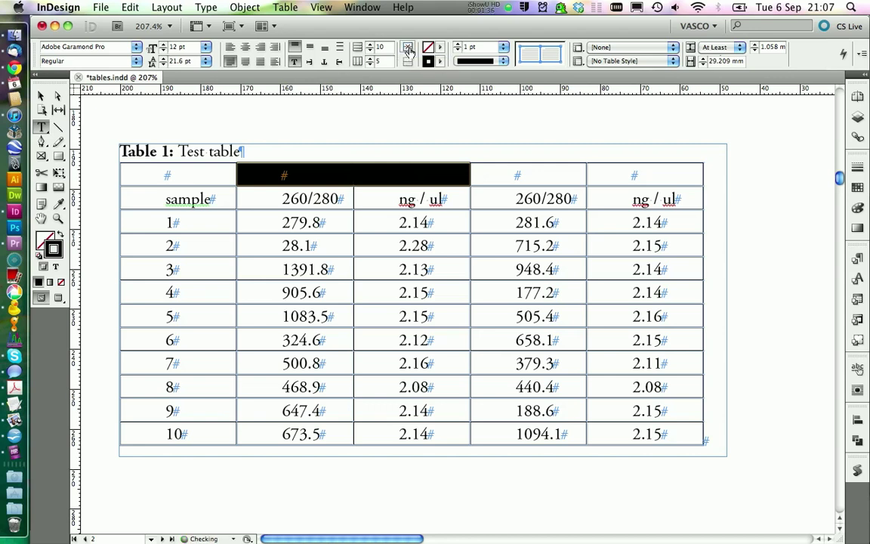
left_click(364, 178)
type("Ex")
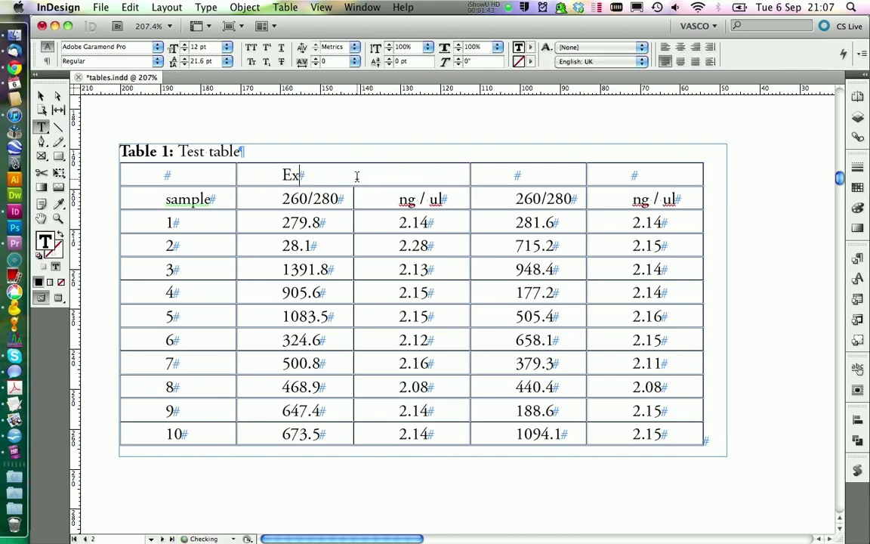
type("traction 1")
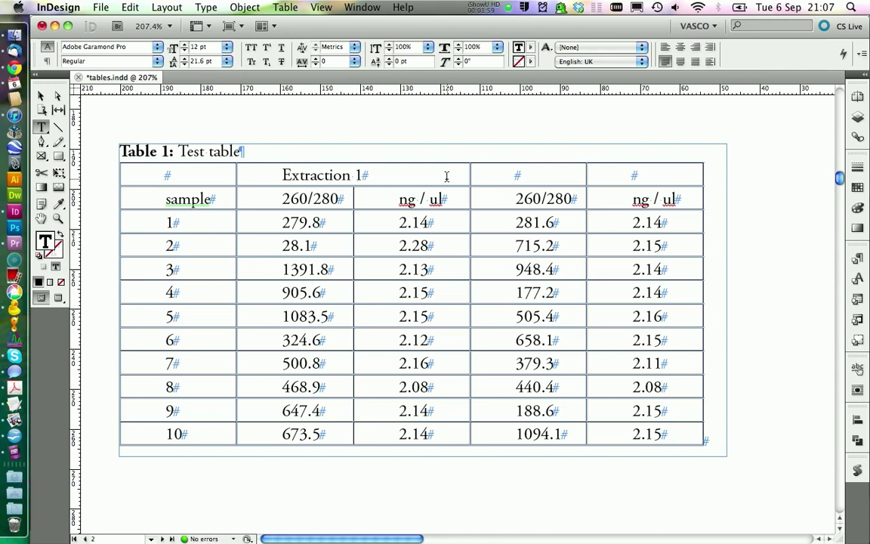
left_click_drag(521, 174, 637, 174)
left_click(408, 46)
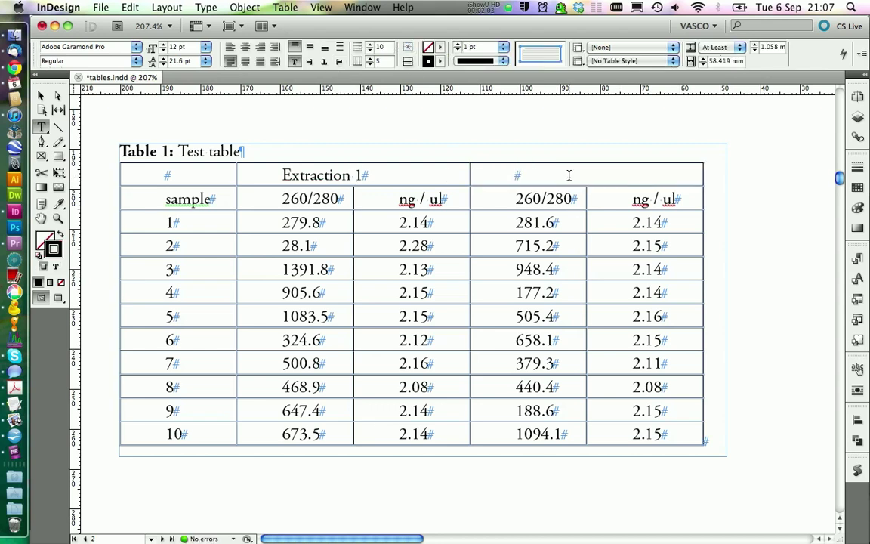
left_click(567, 175)
type("Extraction 2")
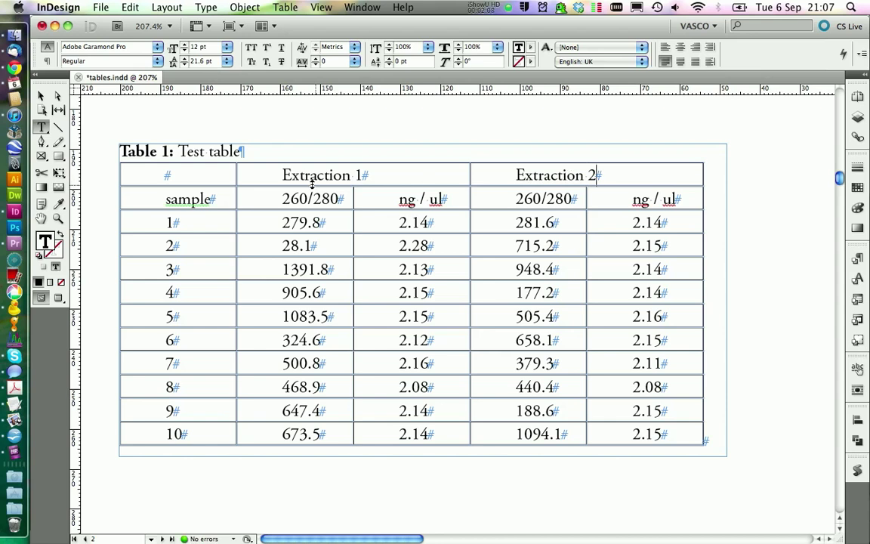
Step: Merge the '#' and 'sample' cells on the left into one header cell
left_click_drag(218, 169, 217, 188)
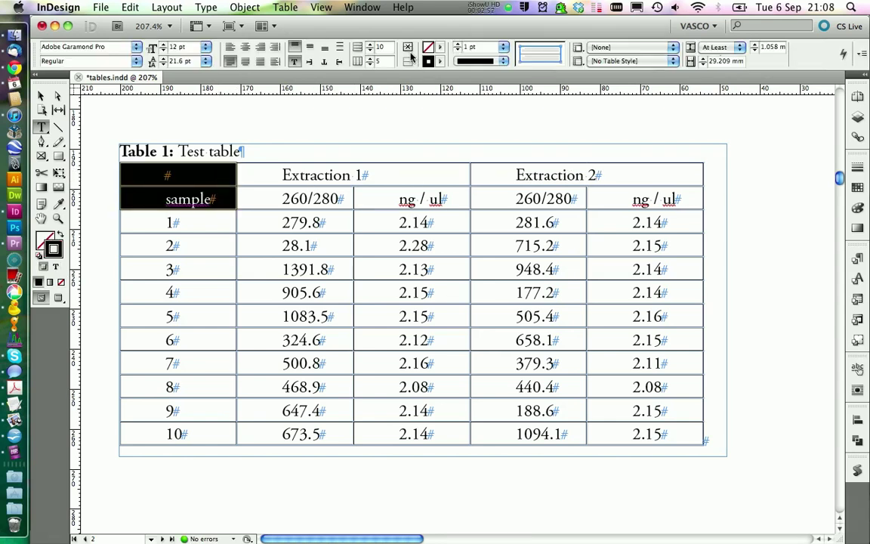
left_click(407, 47)
left_click(224, 188)
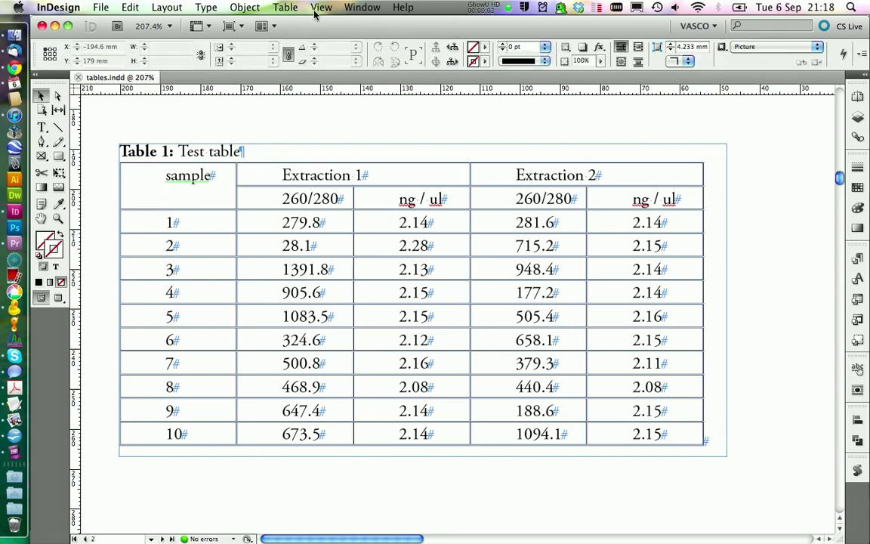
Step: Turn on Overprint Preview and set every table cell border to 0 pt
left_click(321, 8)
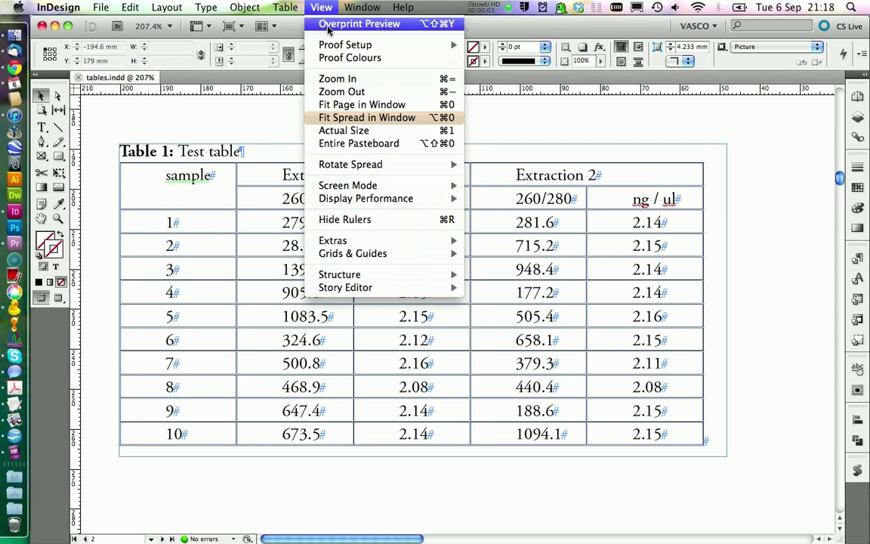
left_click(328, 24)
double_click(237, 188)
key("Escape")
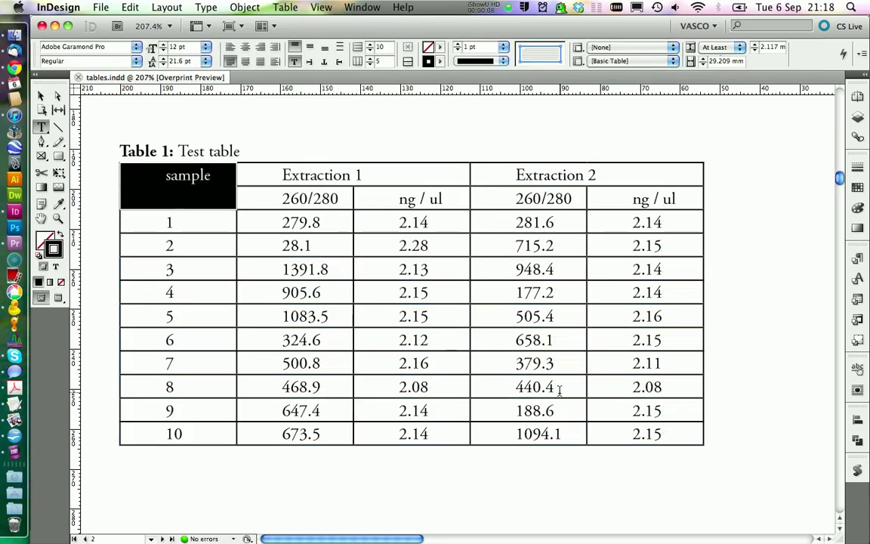
left_click_drag(559, 388, 452, 297)
key("super+alt+a")
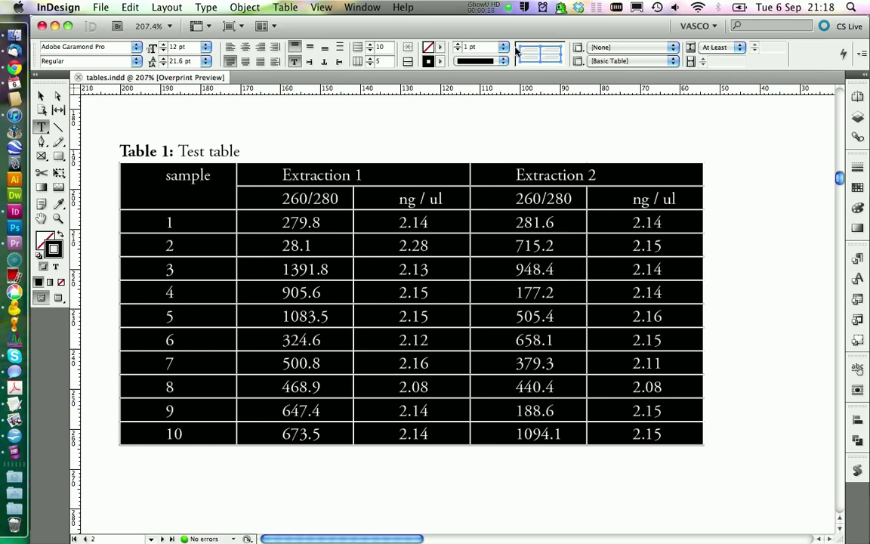
left_click(502, 47)
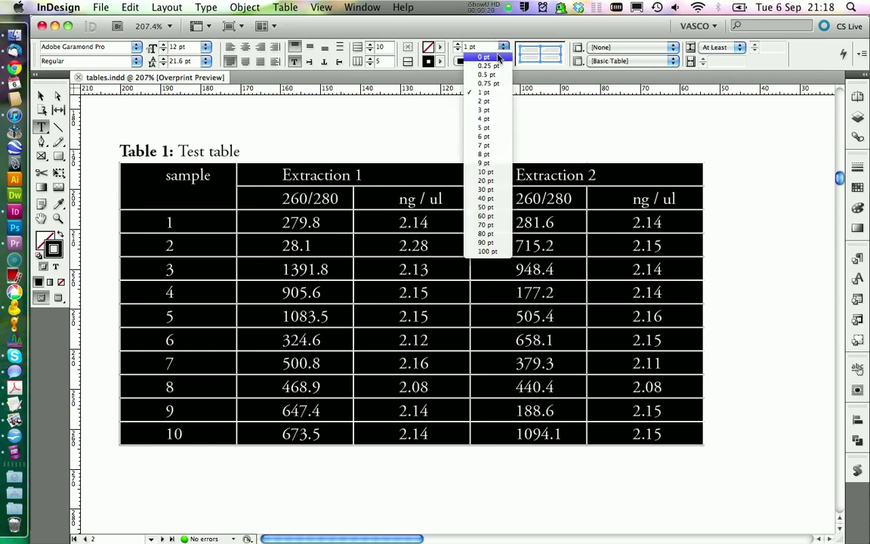
left_click(497, 57)
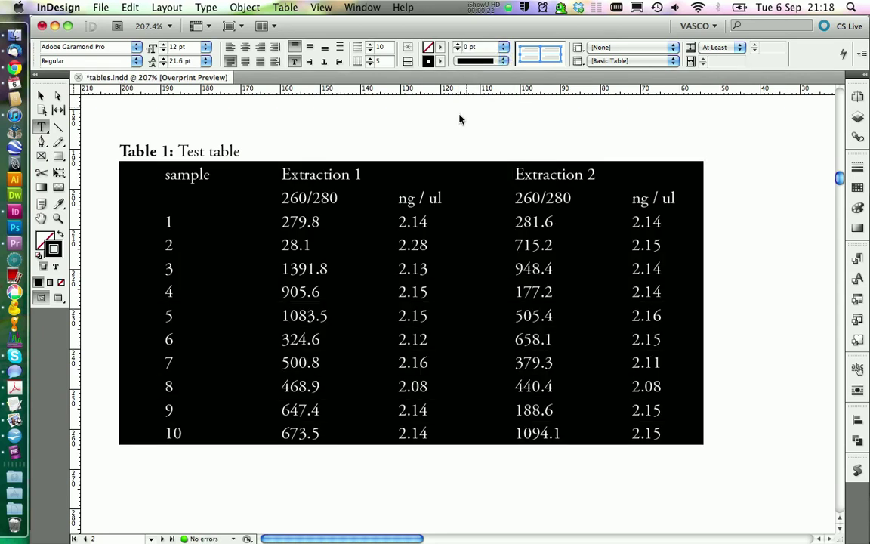
left_click(408, 156)
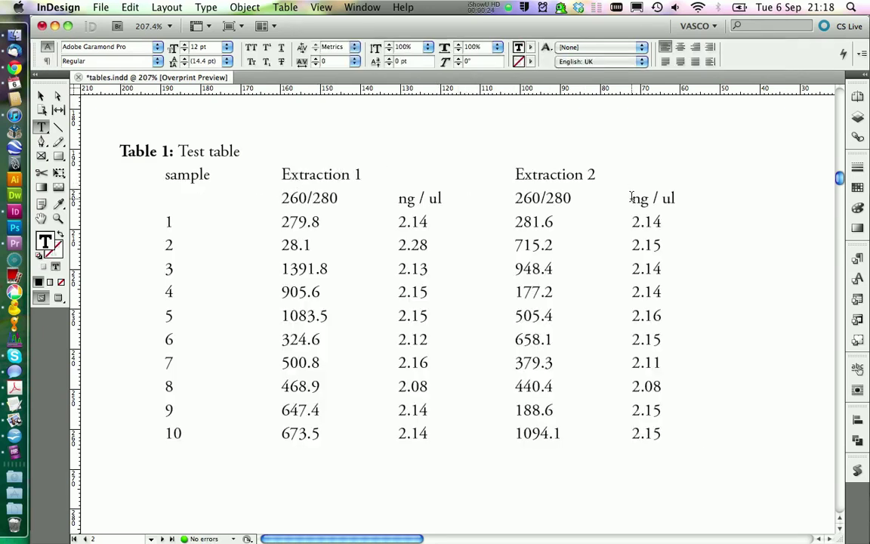
Step: Give the two header rows 0.5 pt horizontal rules
left_click_drag(638, 195, 229, 170)
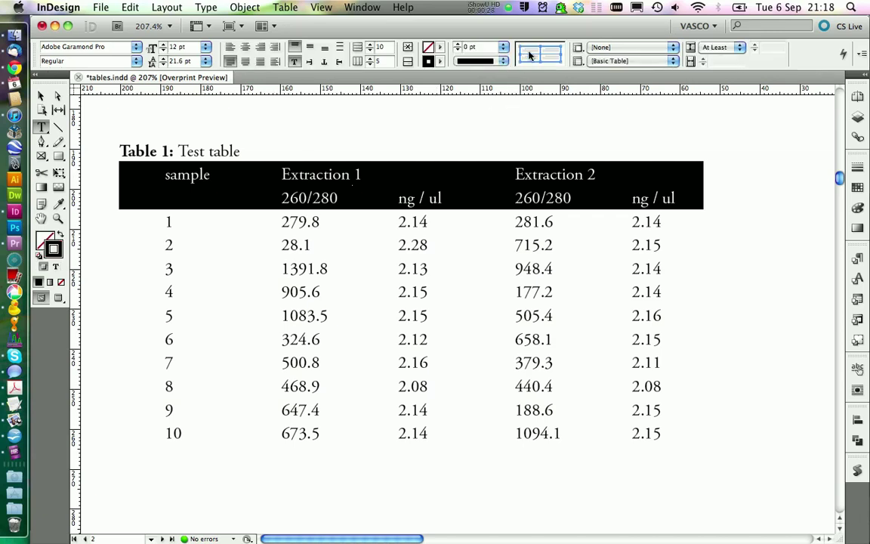
left_click(530, 53)
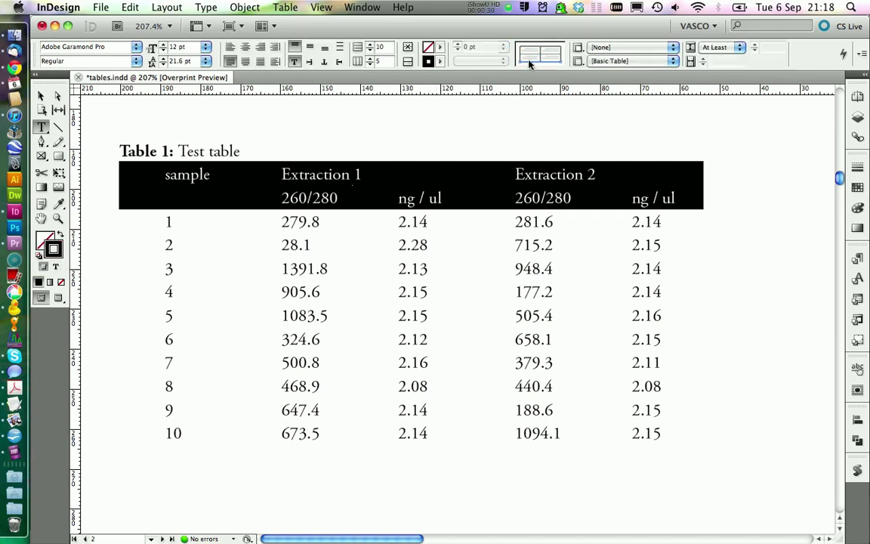
left_click(529, 60)
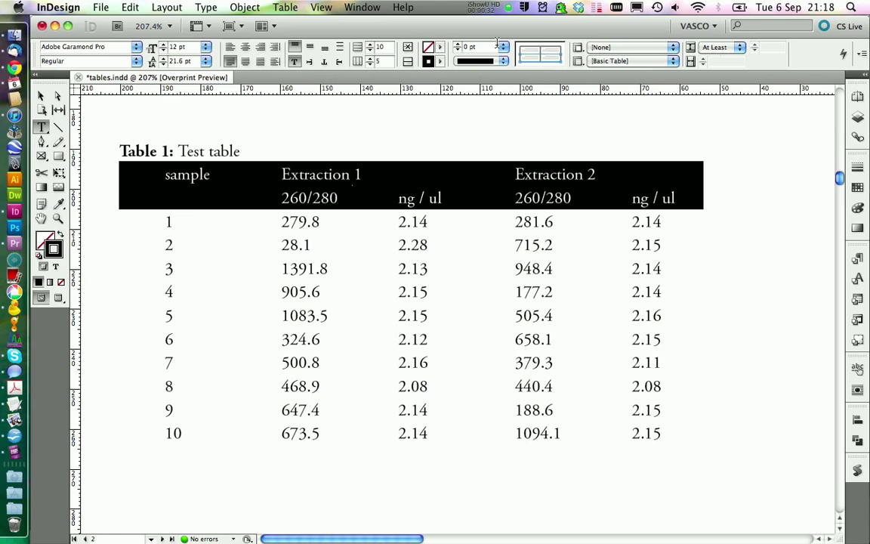
left_click(503, 47)
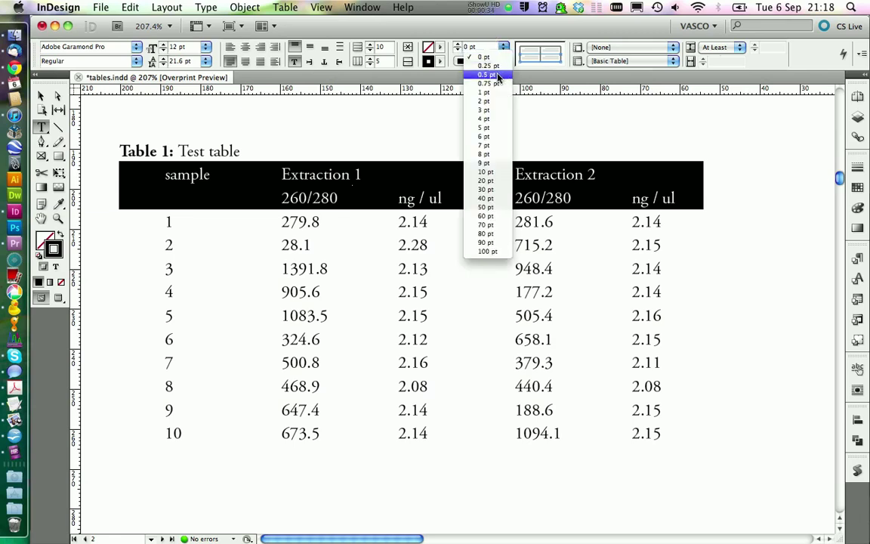
left_click(498, 74)
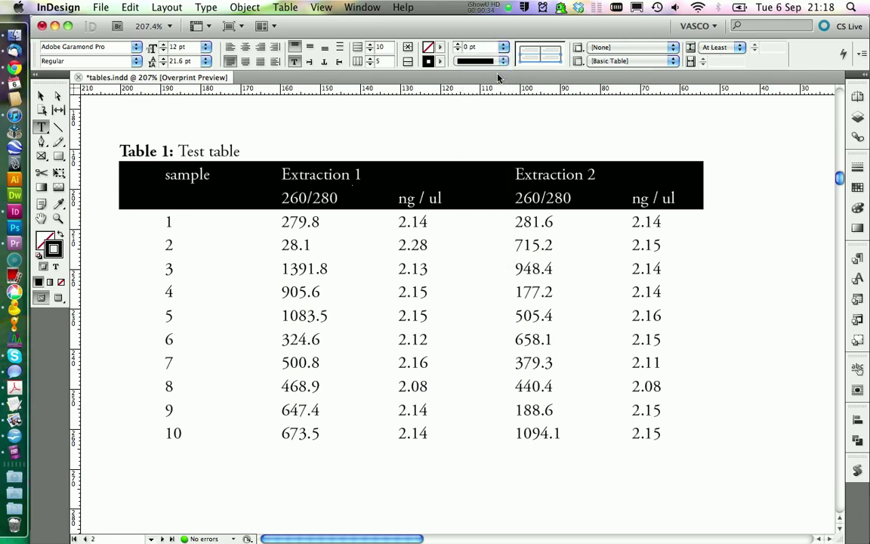
left_click(461, 127)
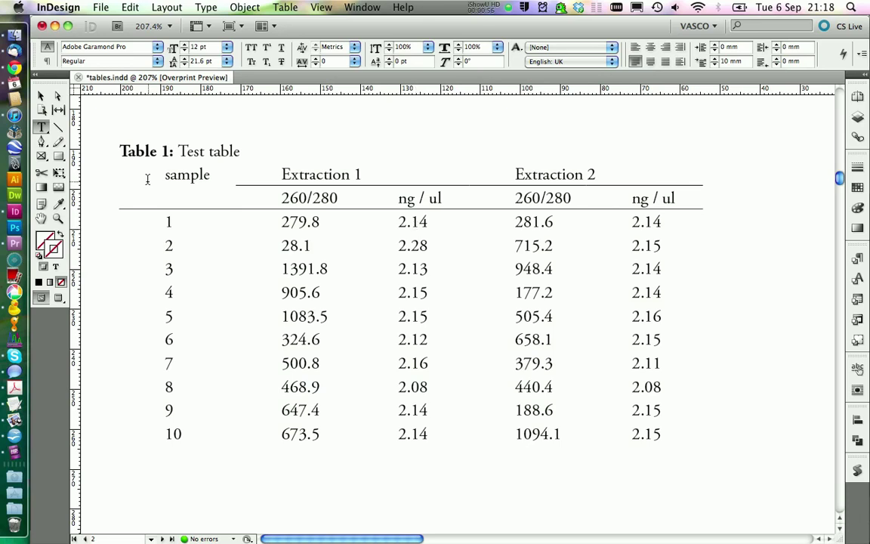
Step: Undo the manual border edits and start a new table style named 'Basic Table'
key("cmd+z")
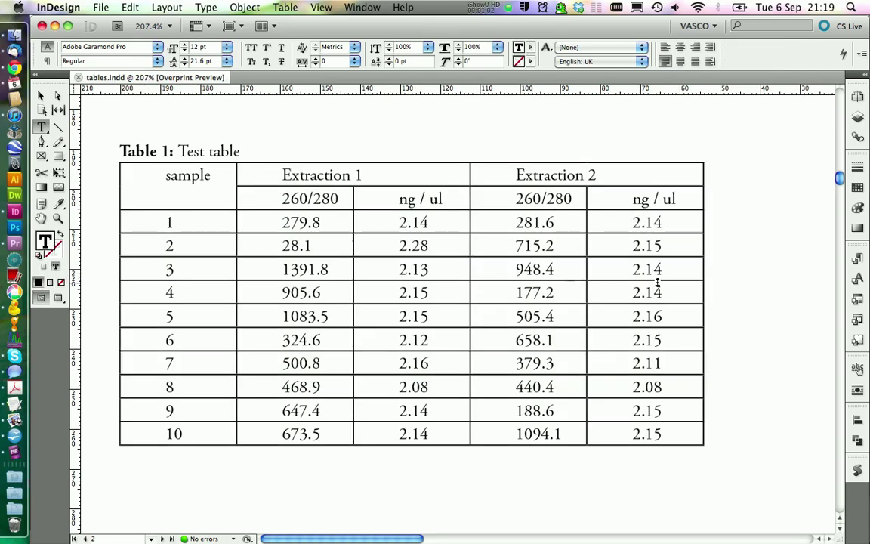
left_click(857, 300)
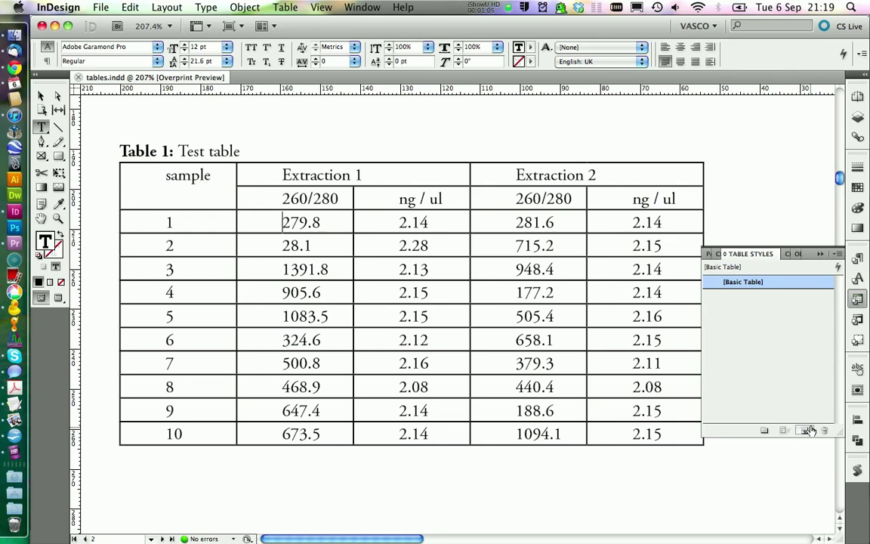
double_click(743, 295)
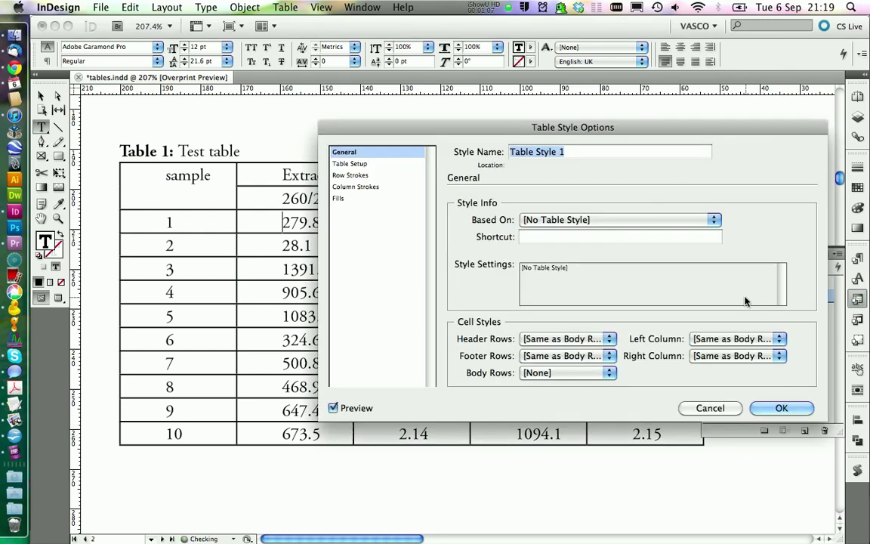
type("Basic Table")
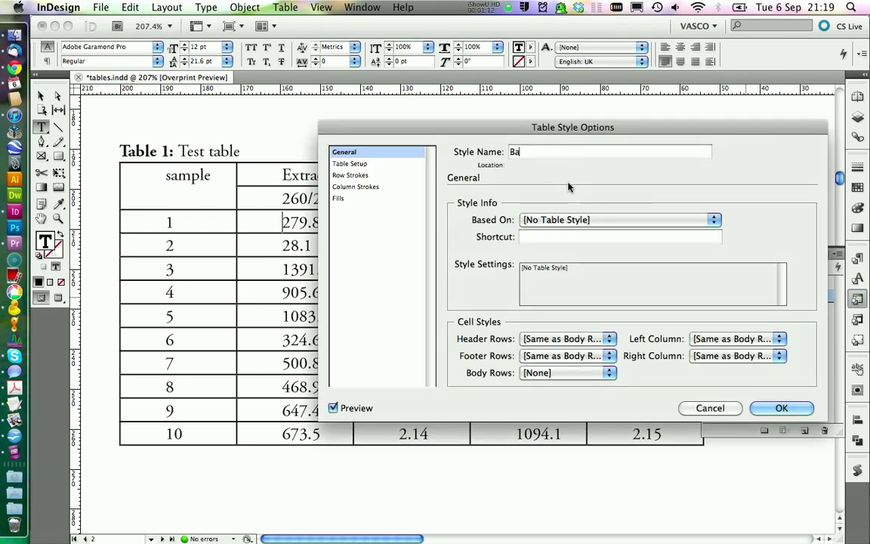
Step: Set body rows to a new Basic_Table_Body cell style with 0 pt strokes
left_click(582, 372)
left_click(570, 414)
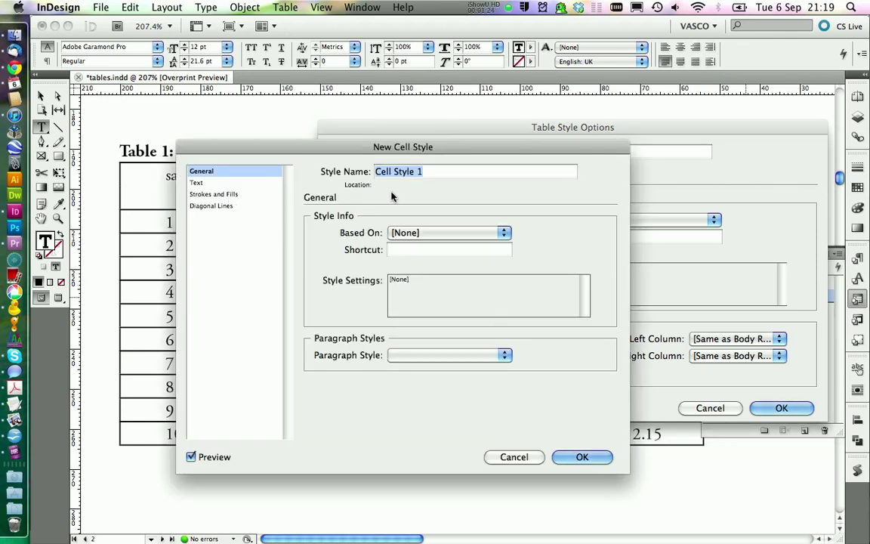
type("Basic_Table_Body")
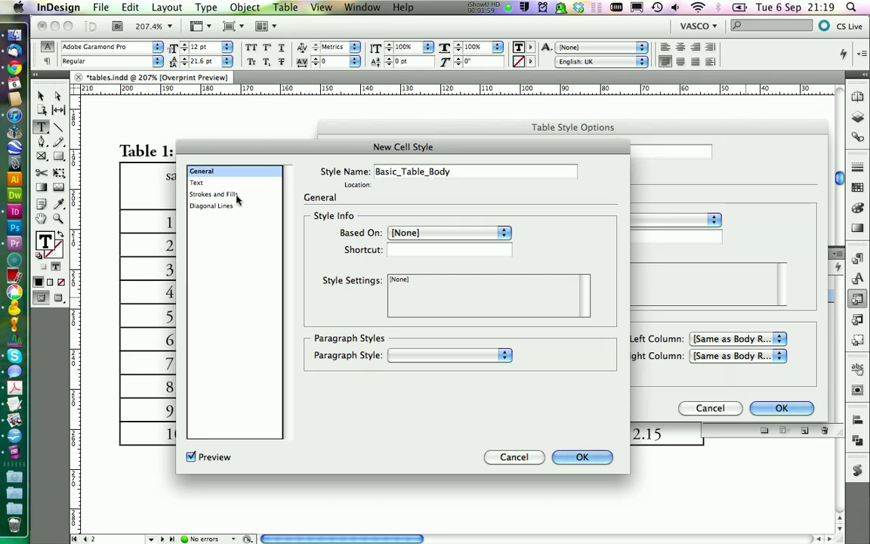
left_click(215, 194)
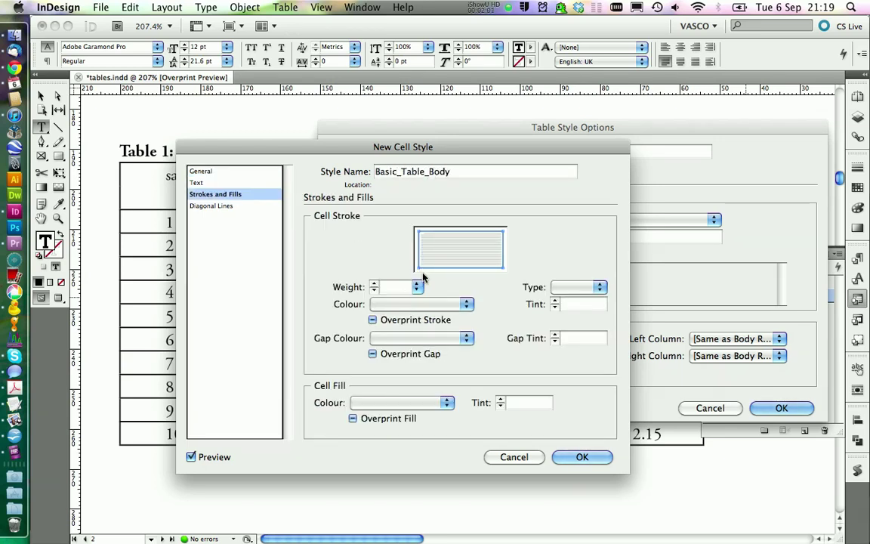
left_click(418, 286)
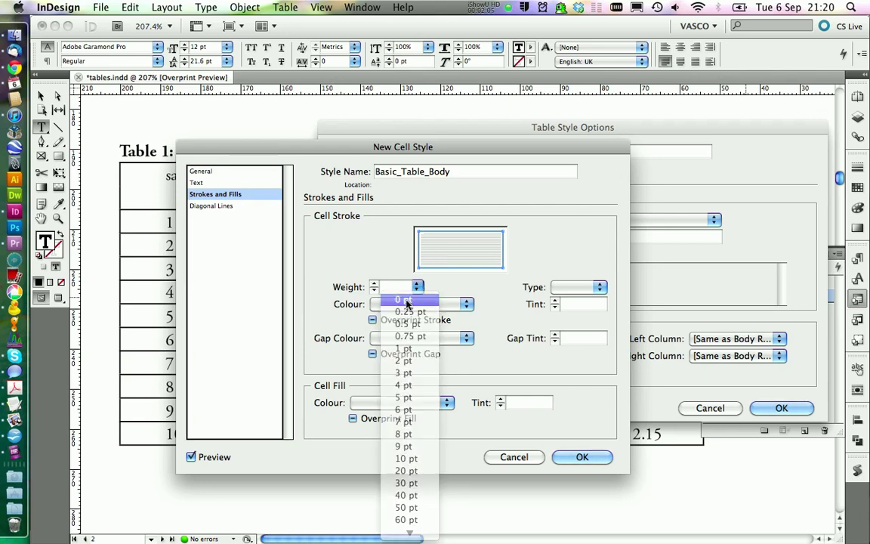
left_click(406, 301)
left_click_drag(403, 146, 566, 97)
left_click(745, 409)
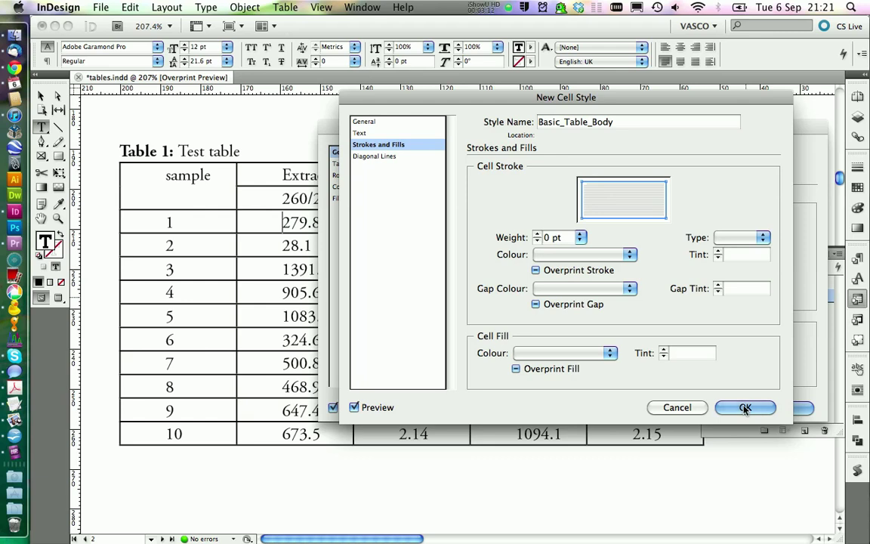
Step: Set header rows to a new Basic_header cell style with only a 0.5 pt bottom stroke
left_click(589, 341)
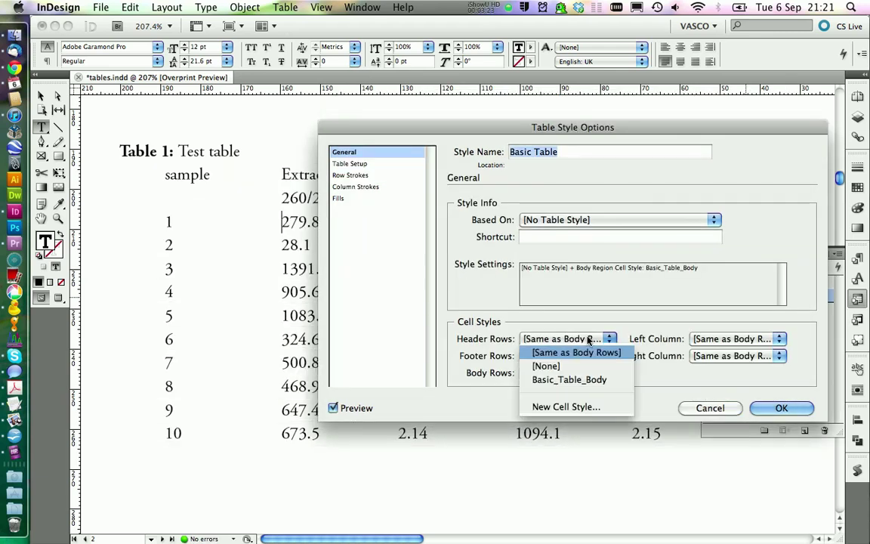
left_click(581, 407)
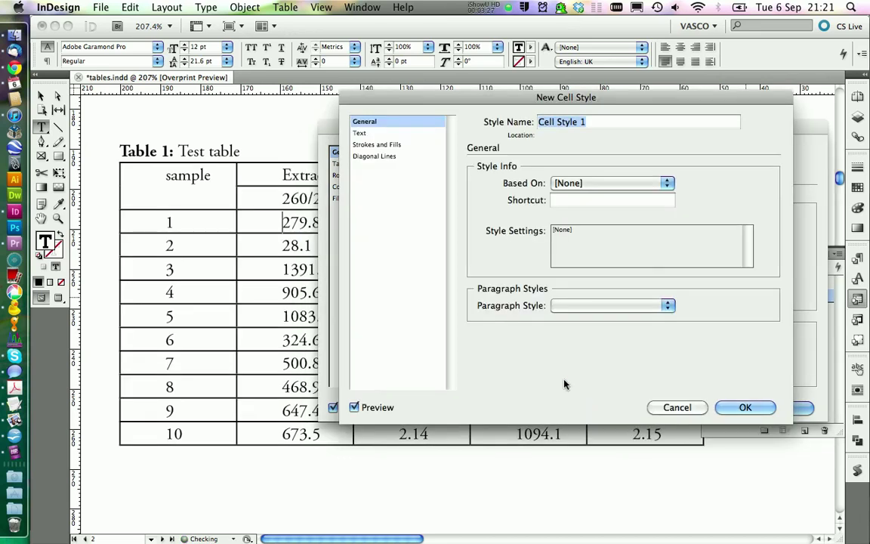
type("Basic_header")
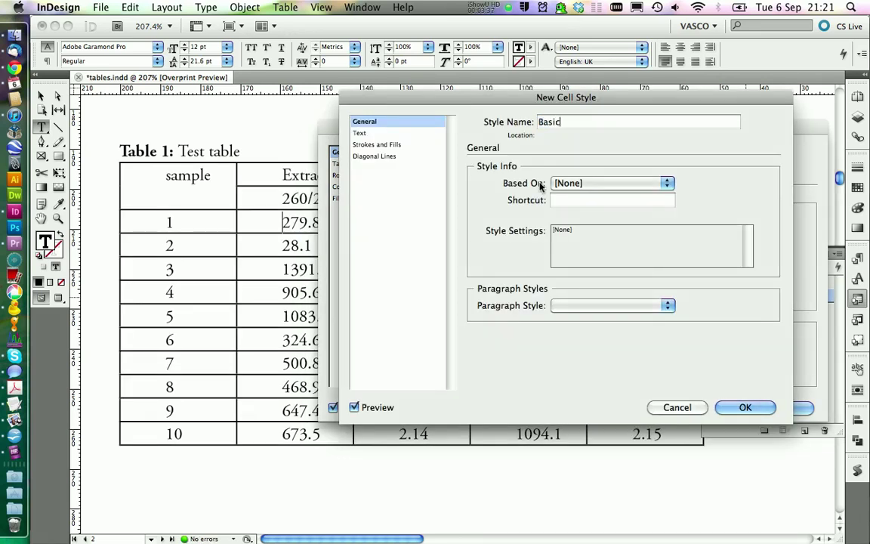
left_click(370, 157)
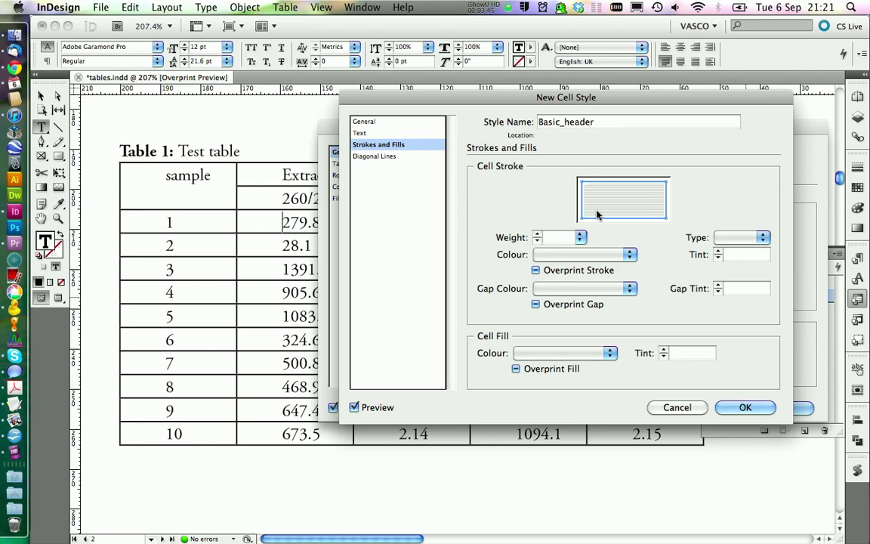
left_click(580, 237)
left_click(579, 238)
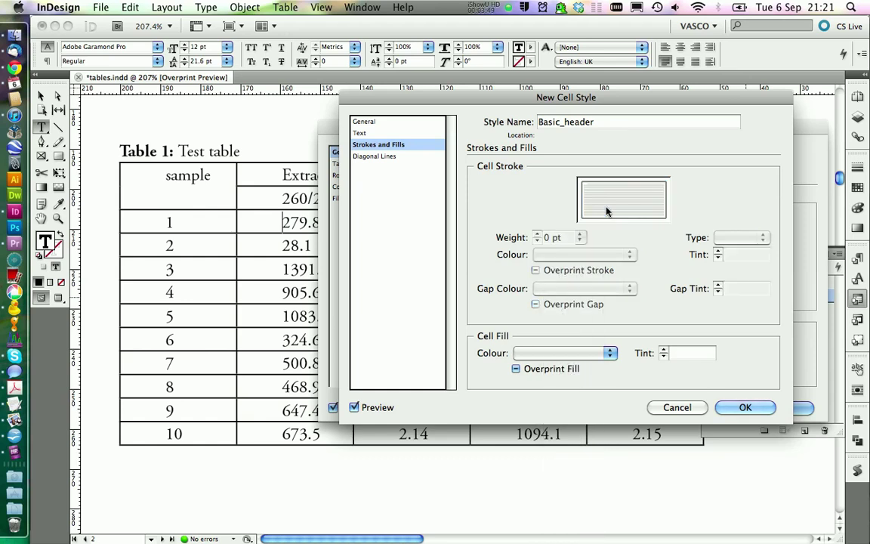
left_click(605, 218)
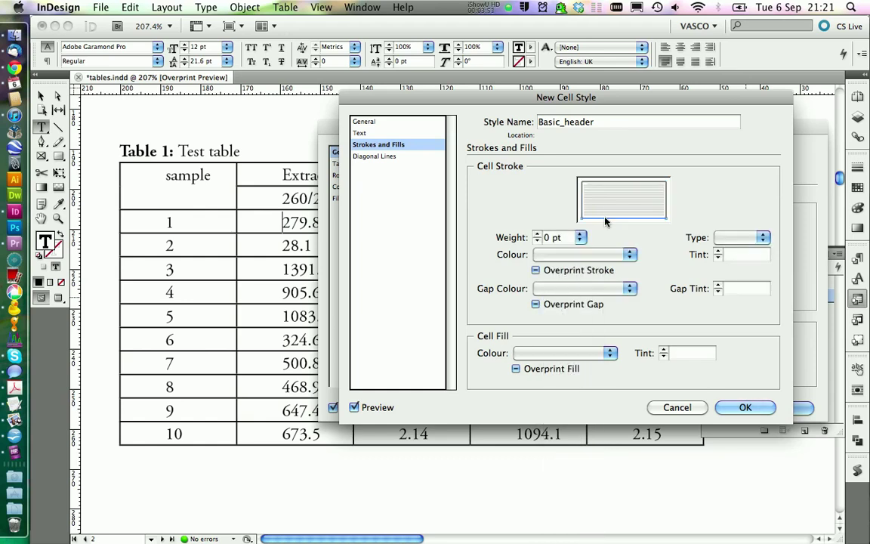
left_click(580, 237)
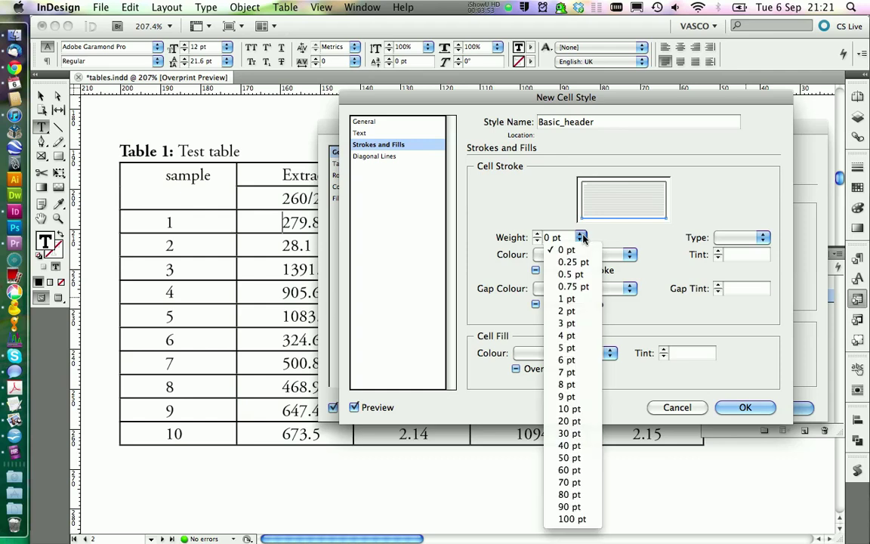
left_click(578, 274)
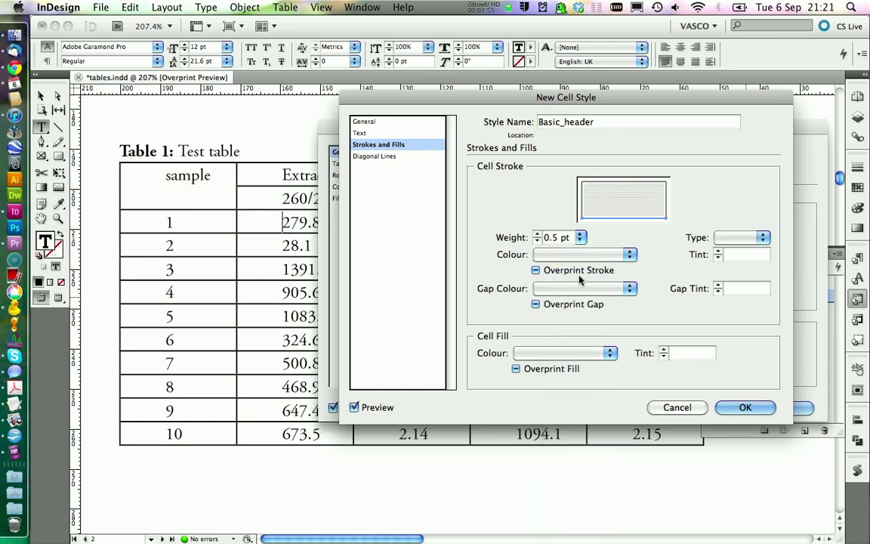
left_click(734, 406)
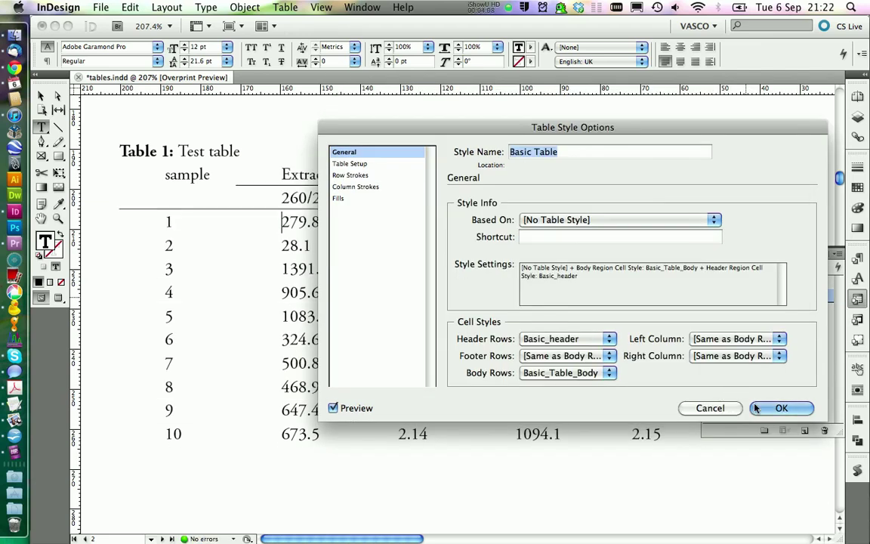
Step: Save the Basic Table style and add a Basic_table_header paragraph style to the tool box group
left_click(778, 408)
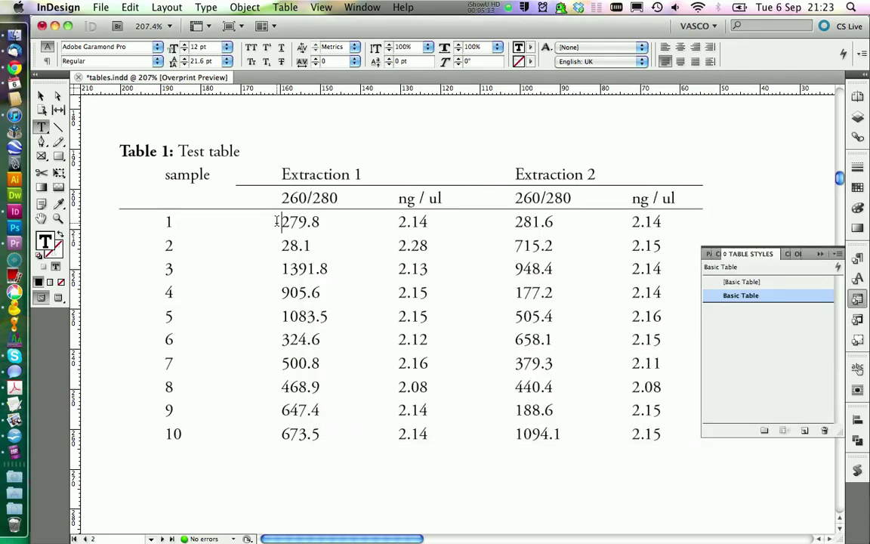
left_click_drag(276, 221, 314, 224)
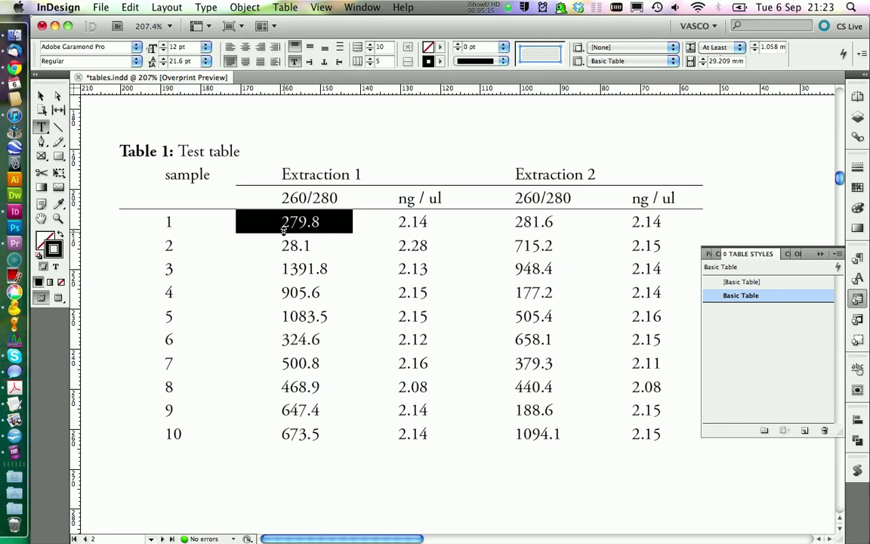
left_click(856, 258)
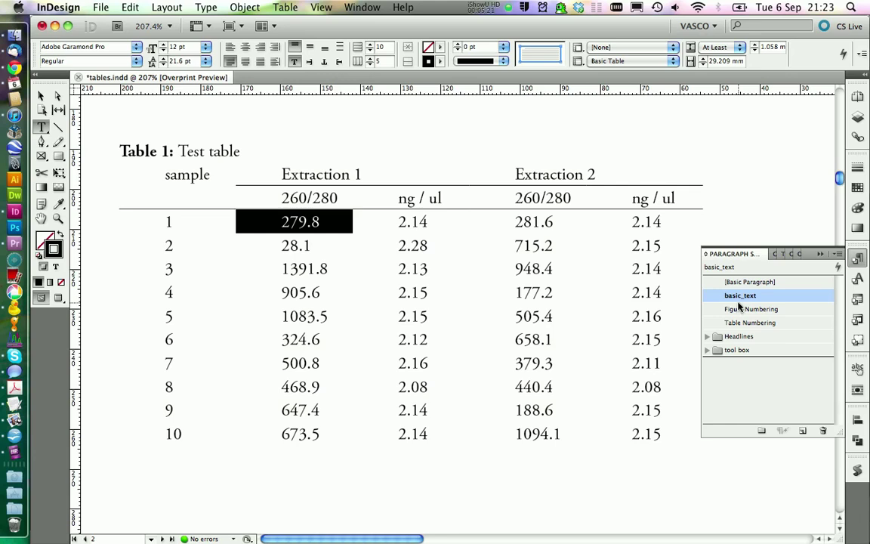
left_click(706, 351)
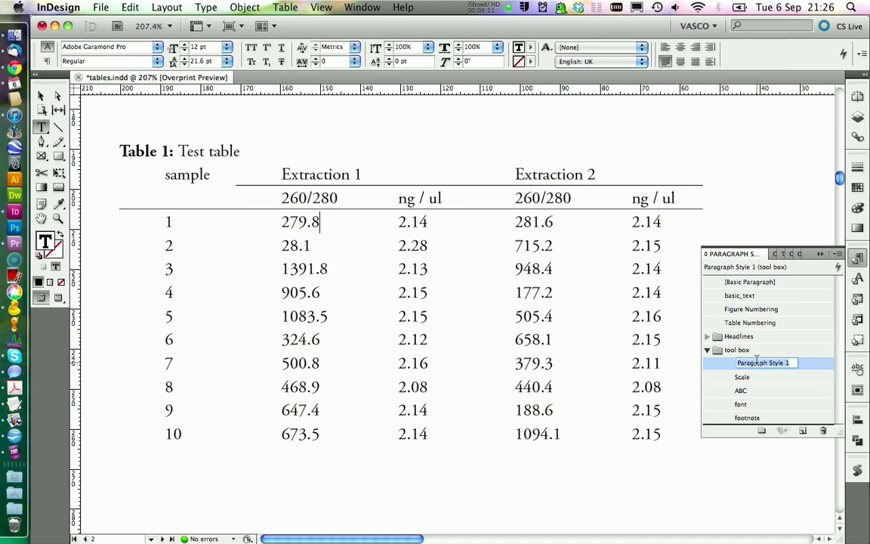
type("table_header")
key("Return")
Step: Base Basic_table_header on the font style with centred alignment
double_click(755, 362)
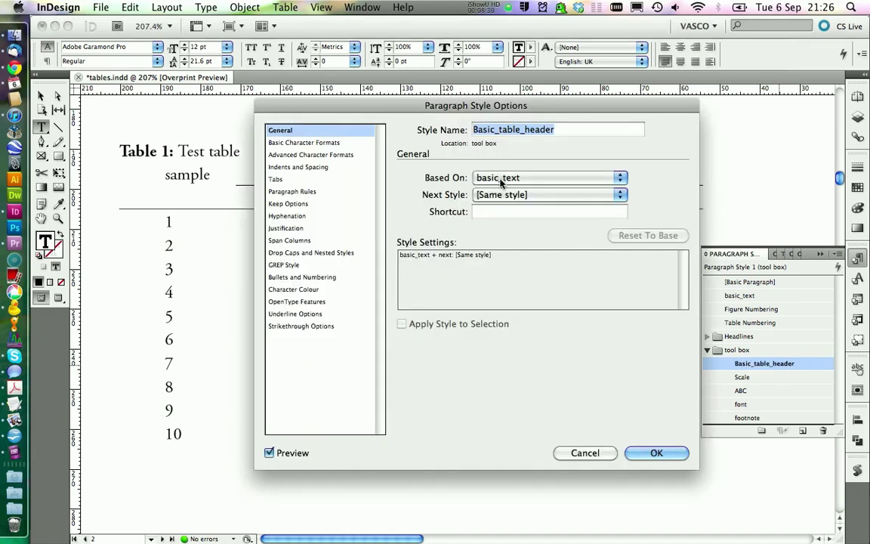
left_click(502, 182)
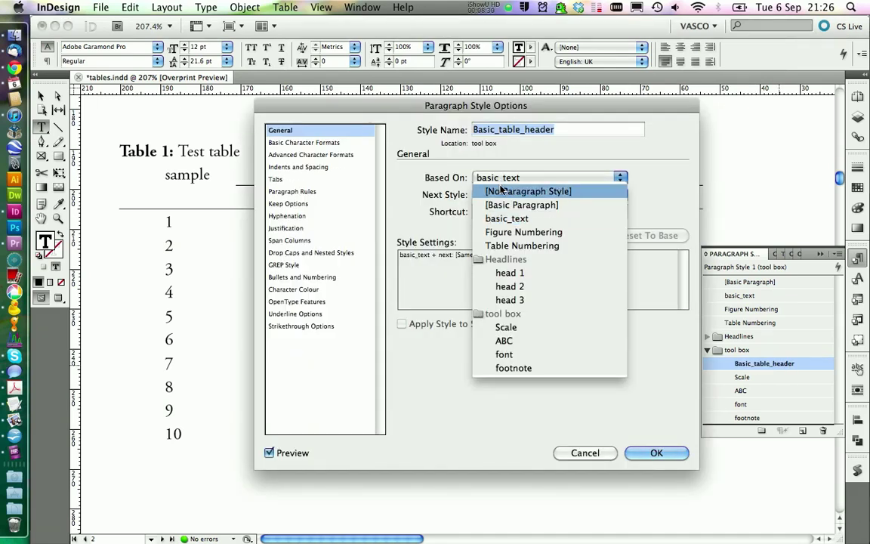
left_click(514, 354)
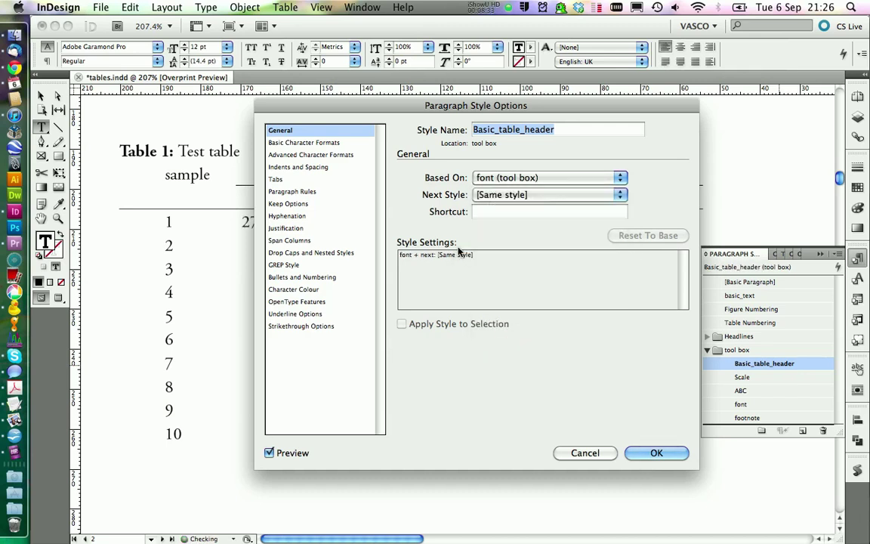
left_click(299, 167)
left_click(483, 177)
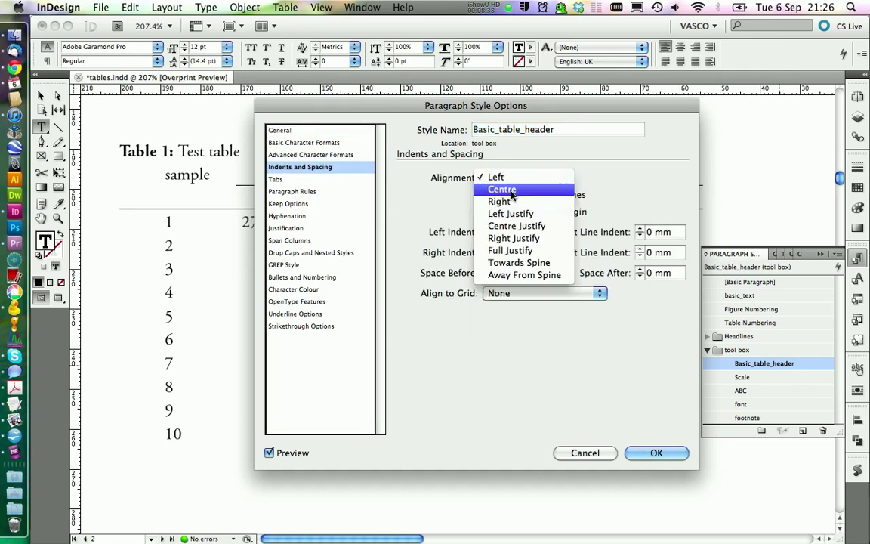
left_click(511, 192)
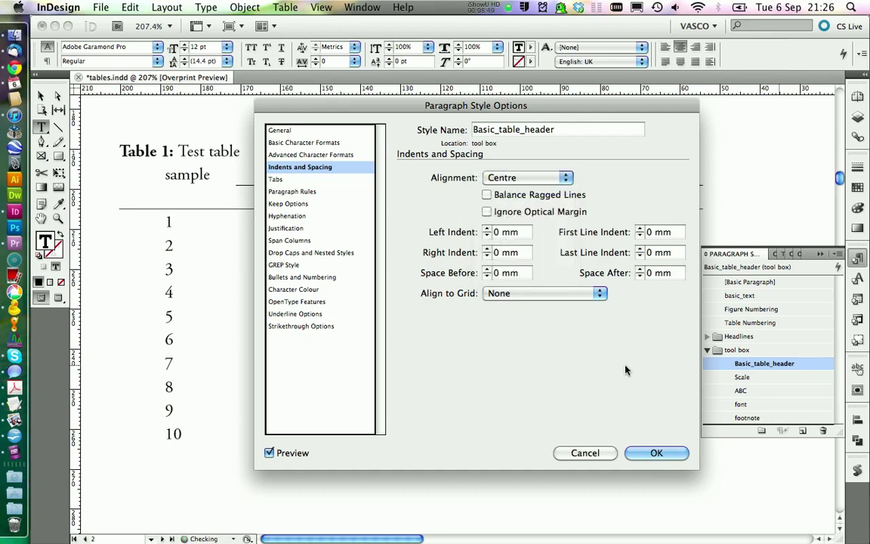
left_click(653, 454)
Step: Duplicate Basic_table_header as a new paragraph style named 'Basic_table_body'
right_click(751, 364)
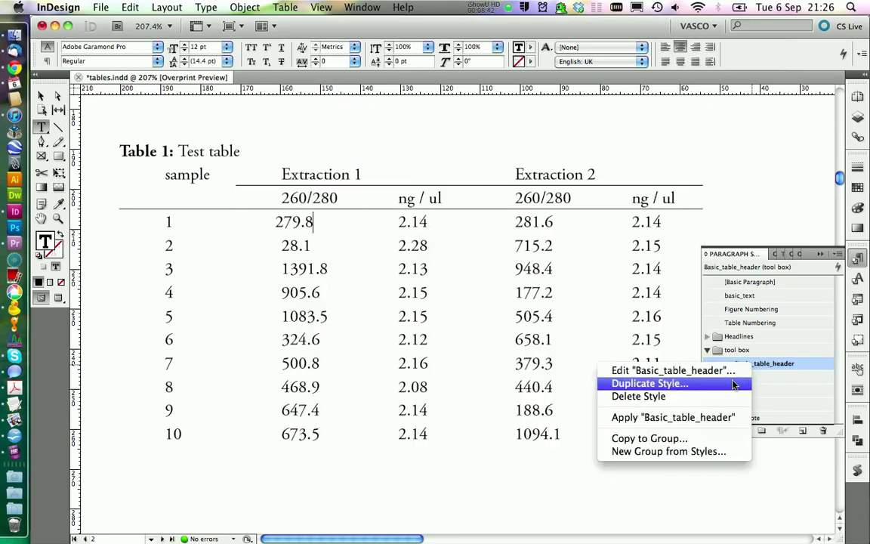
left_click(732, 384)
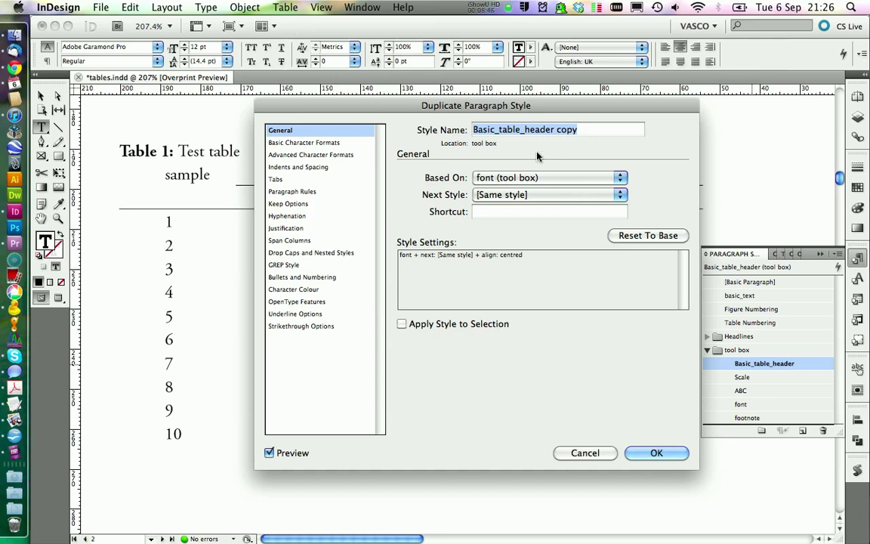
type("Basic_table_body")
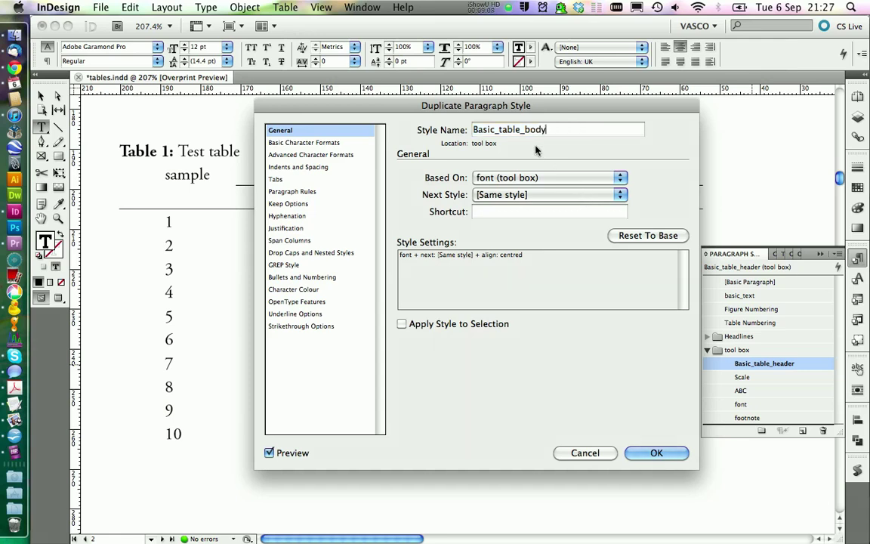
key("Return")
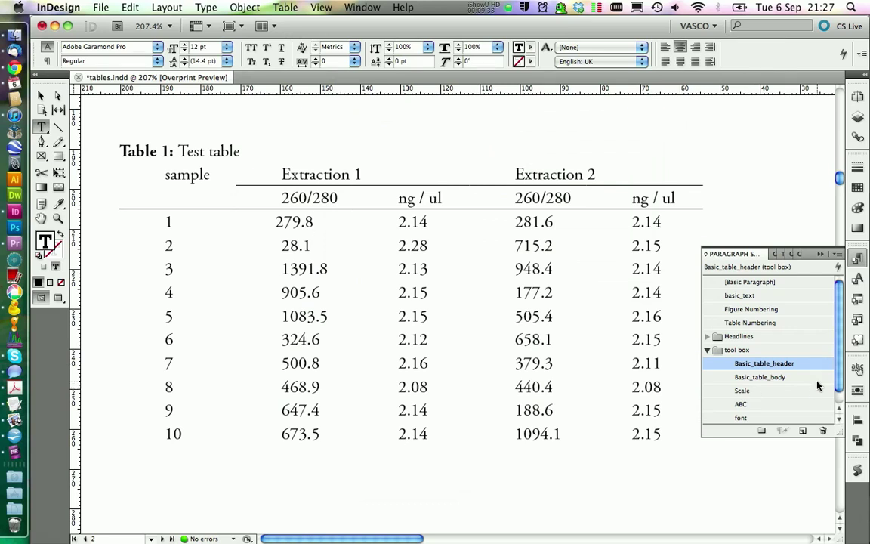
Step: Make the Basic_header cell style use the Basic_table_header paragraph style
left_click(858, 319)
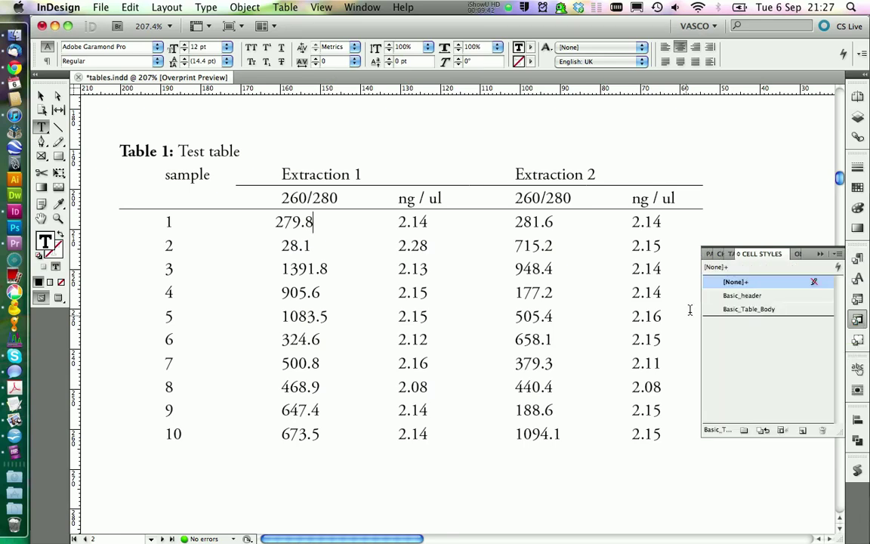
right_click(740, 297)
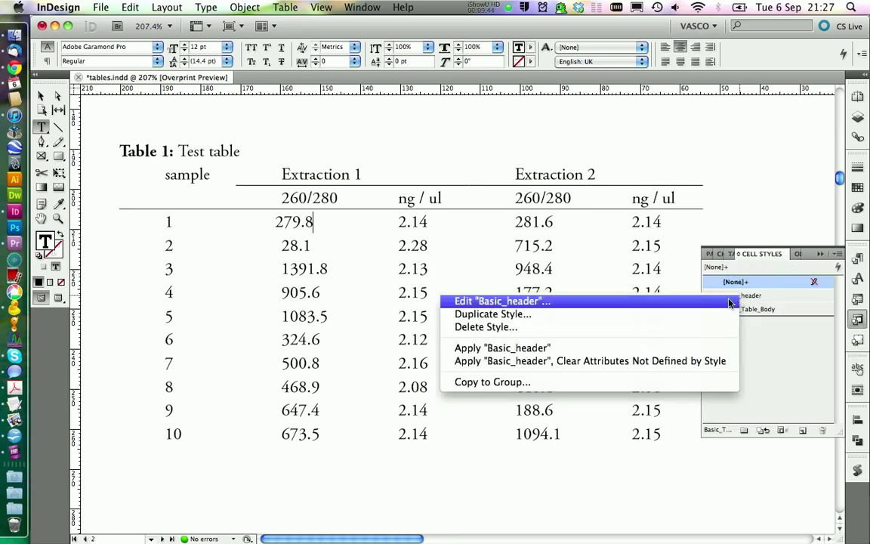
left_click(665, 270)
left_click(563, 305)
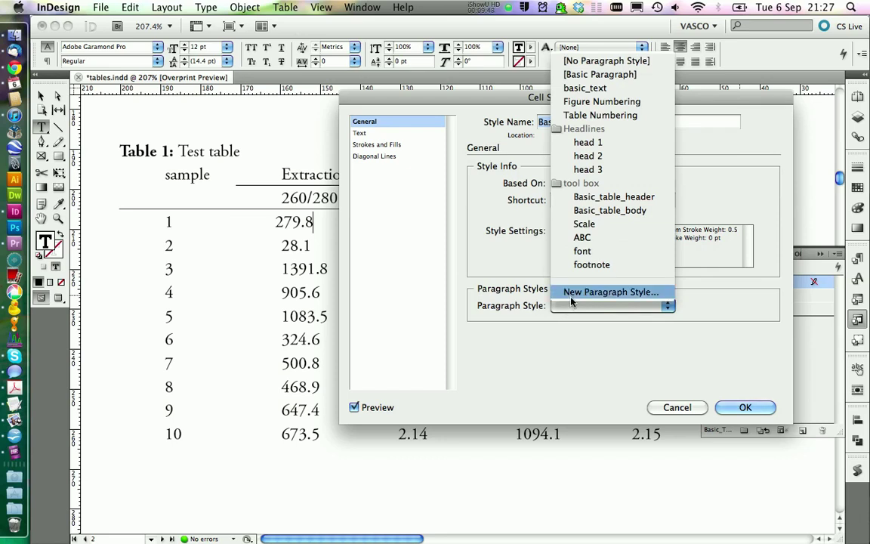
left_click(602, 198)
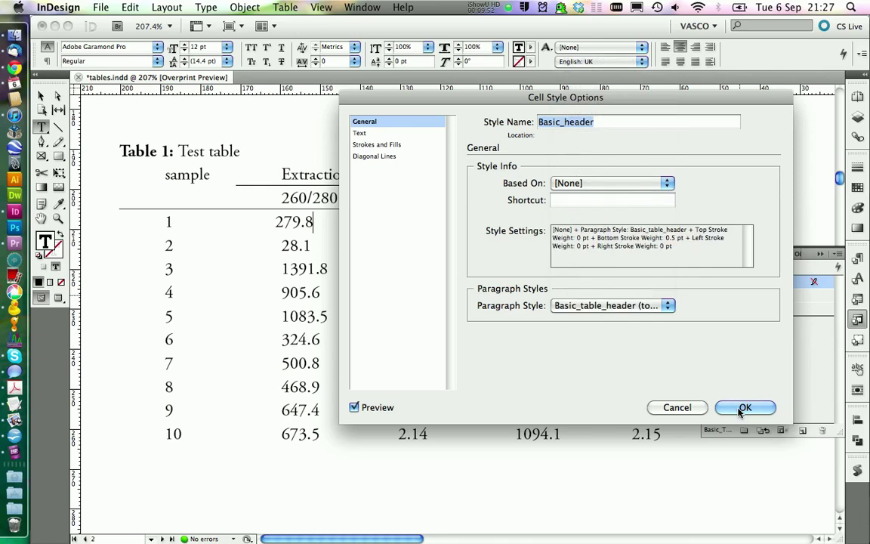
left_click(743, 408)
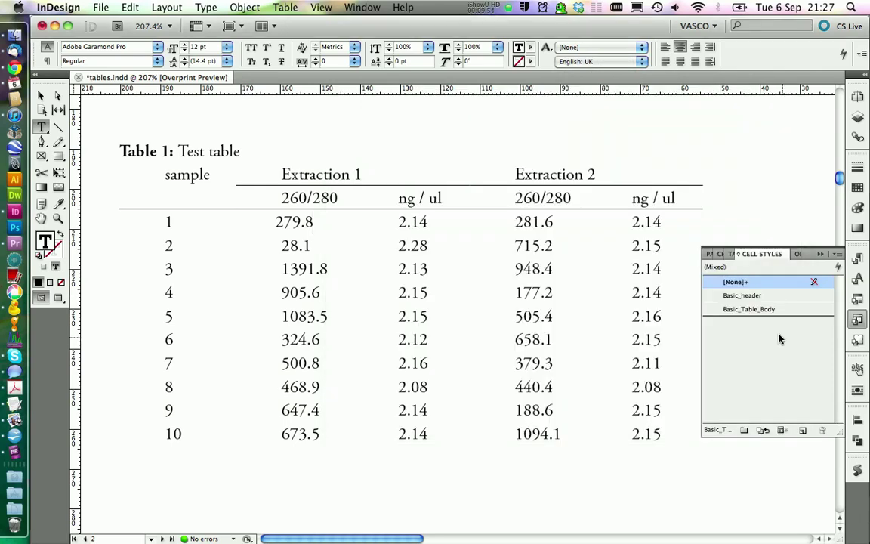
Step: Make the Basic_Table_Body cell style use the Basic_table_body paragraph style
right_click(740, 310)
left_click(710, 316)
left_click(604, 305)
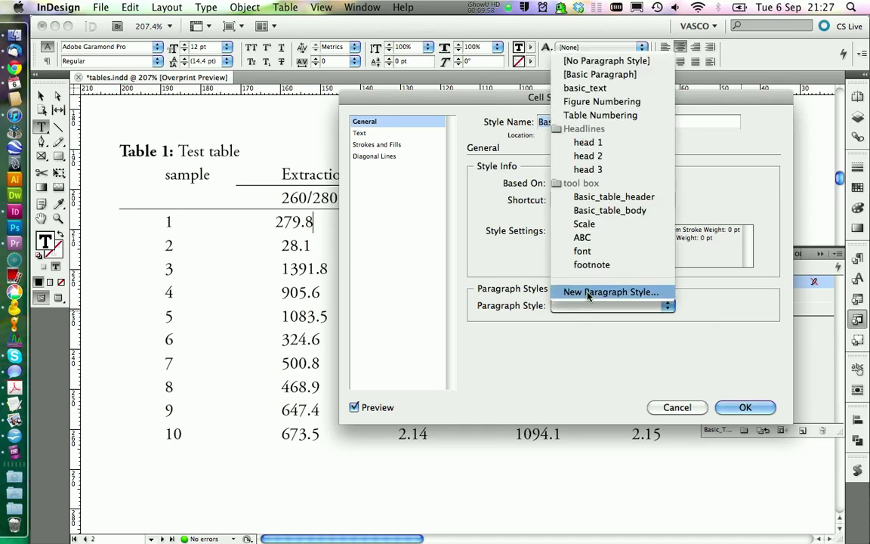
left_click(602, 212)
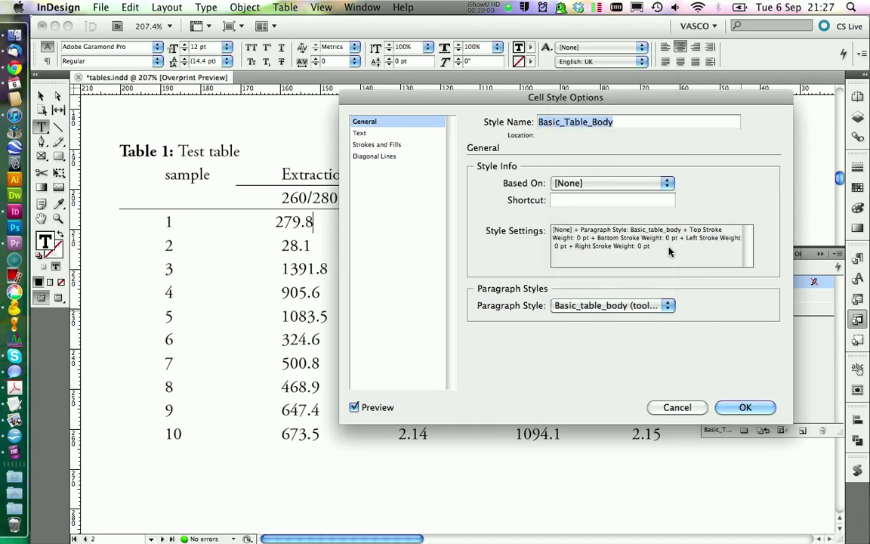
left_click(744, 408)
left_click(341, 63)
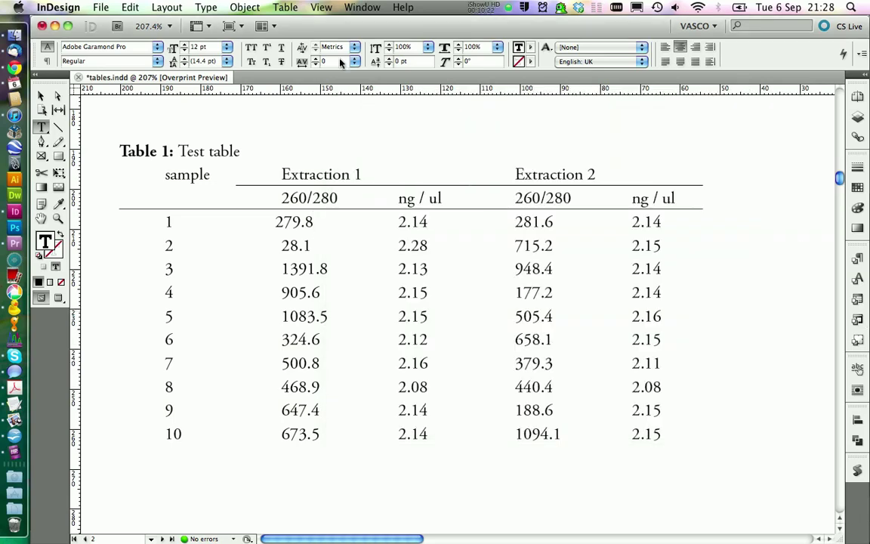
Step: Turn off Overprint Preview, select every table cell, and clear their cell style overrides
left_click(320, 9)
left_click(332, 22)
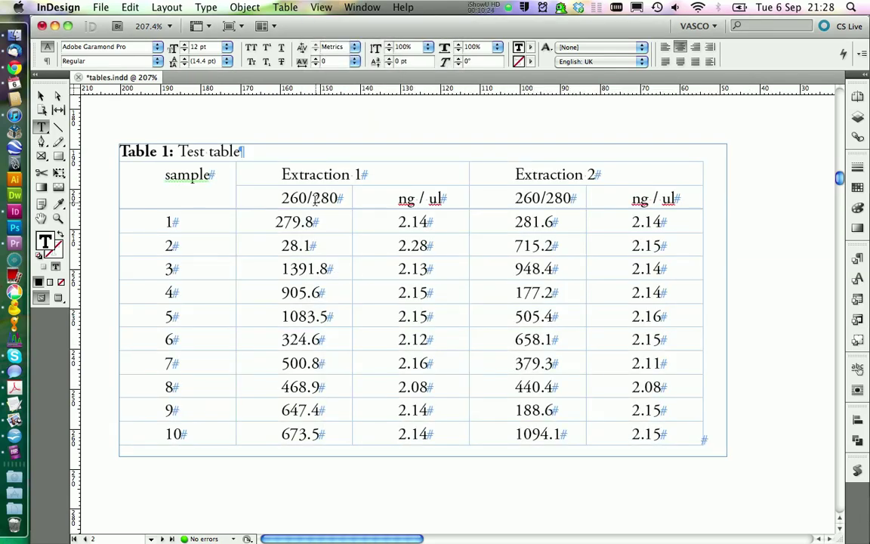
left_click(861, 259)
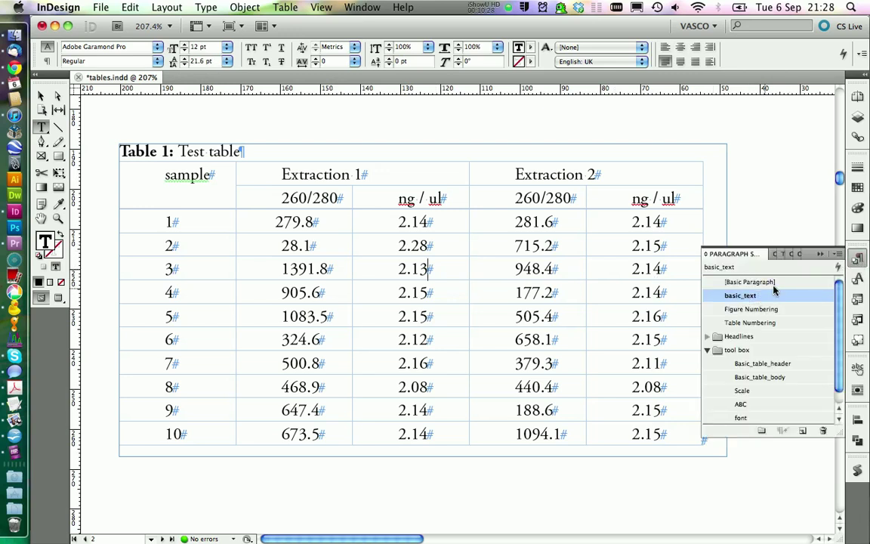
left_click(860, 260)
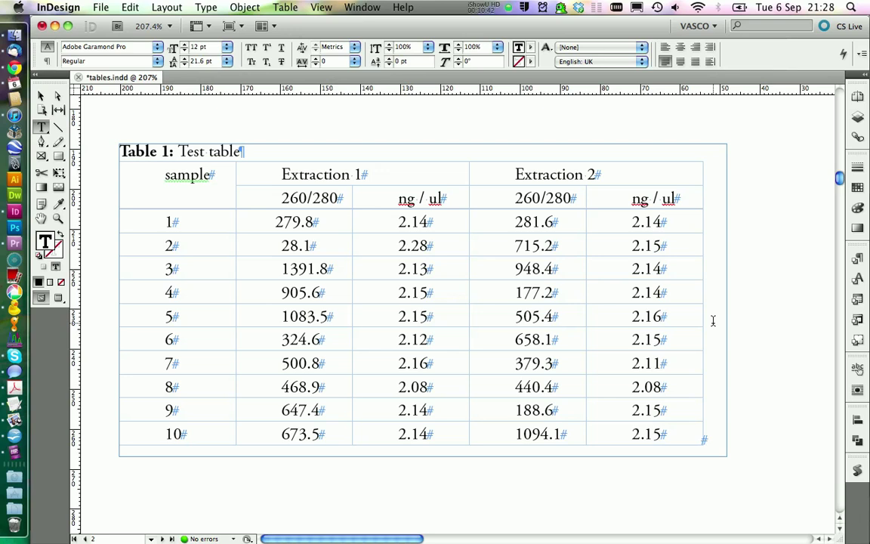
key("shift+Home")
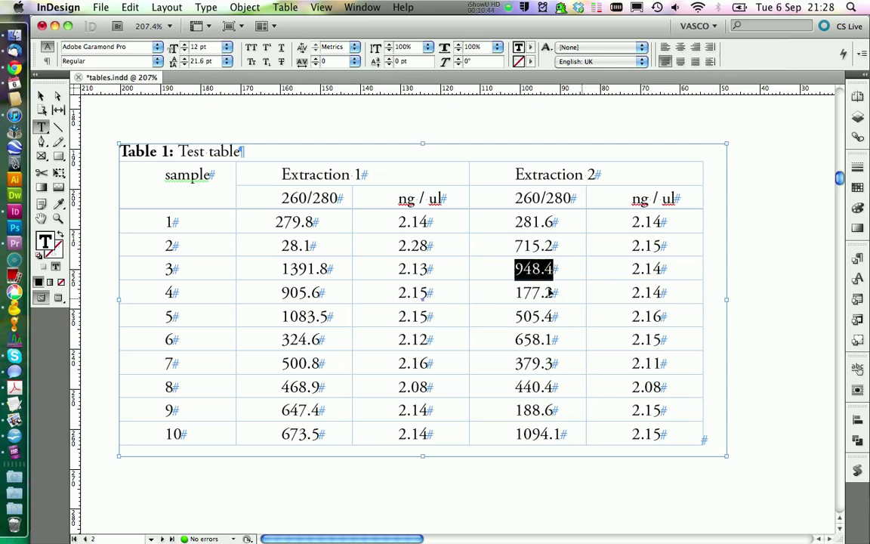
key("super+alt+a")
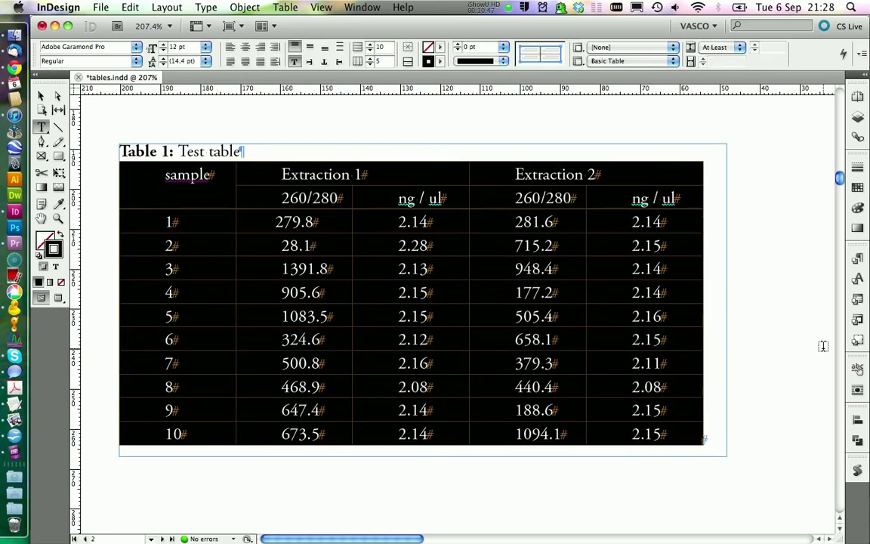
left_click(857, 321)
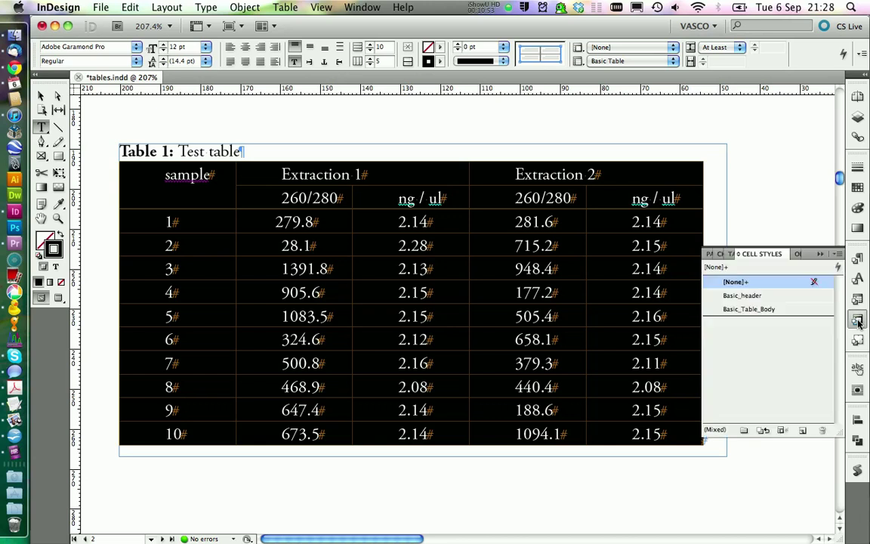
left_click(781, 432)
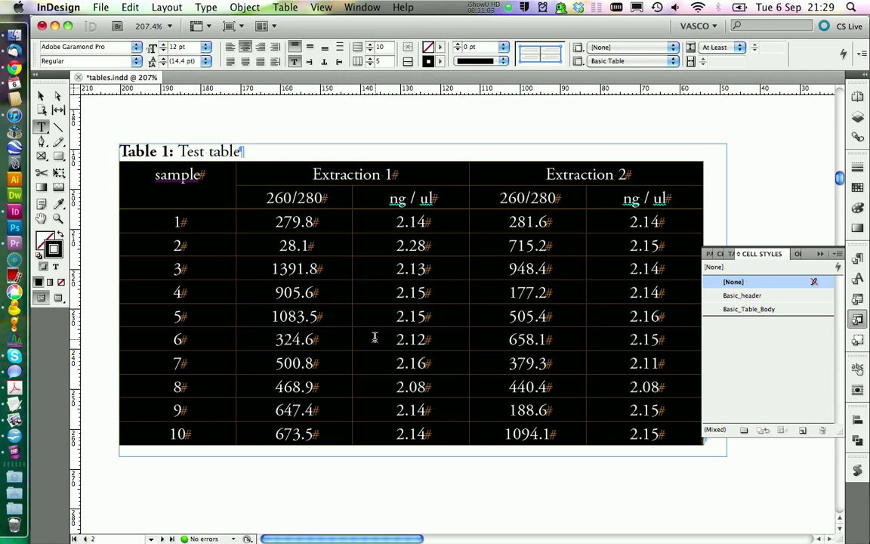
left_click(857, 298)
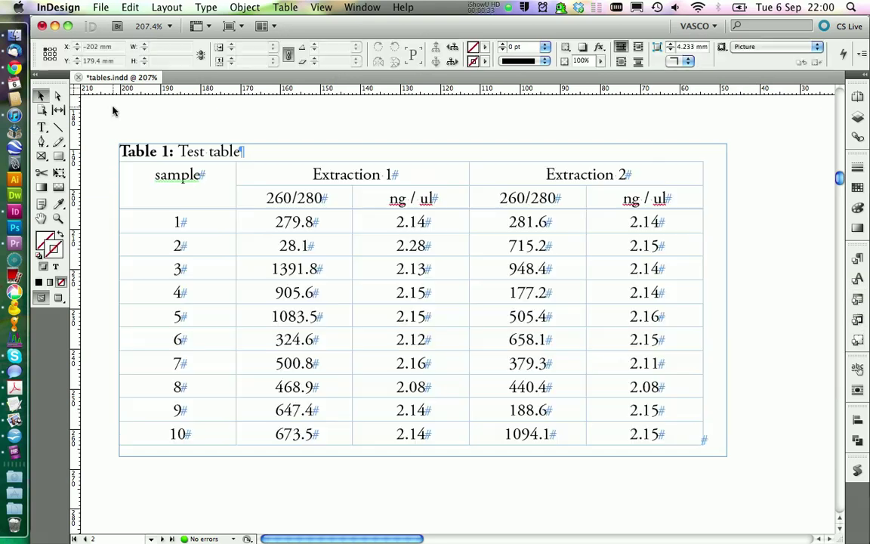
Step: Add a new paragraph reading 'headline for table' in the page 2 text frame
left_click_drag(112, 112, 278, 284)
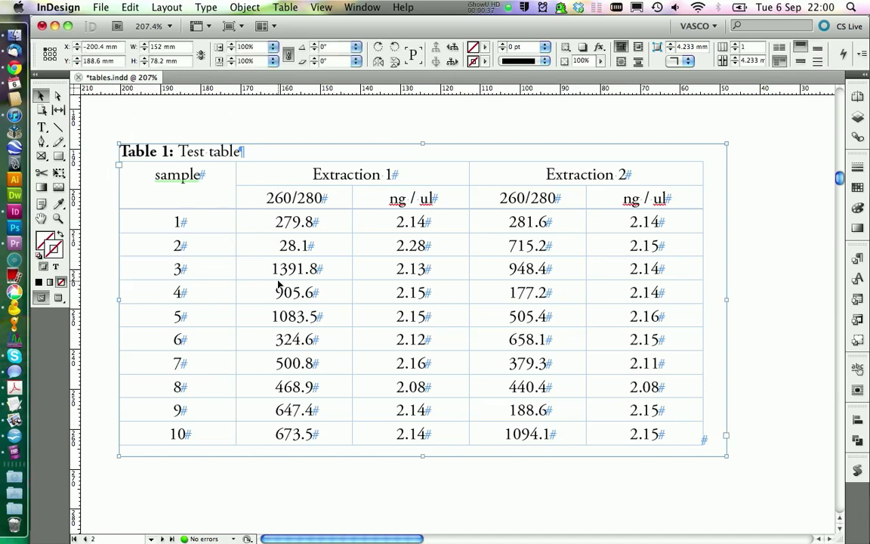
key("super+0")
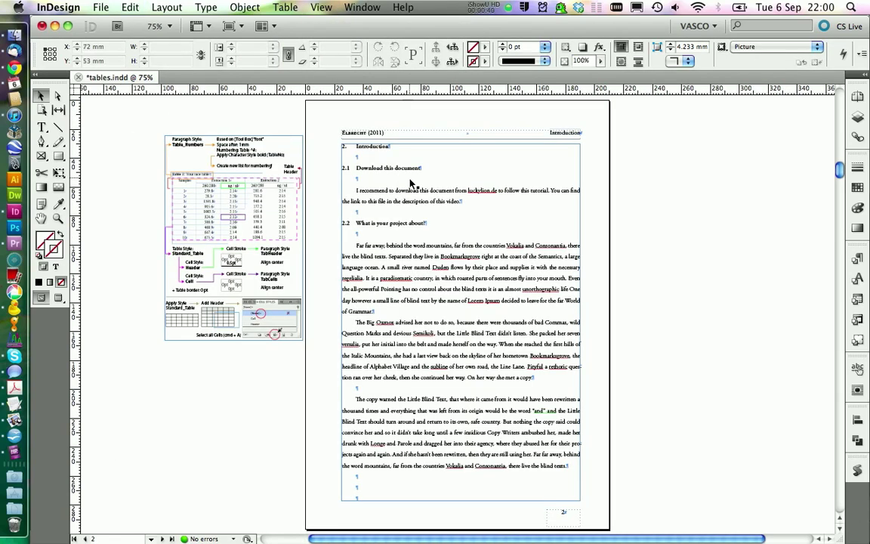
left_click(58, 218)
left_click_drag(301, 185, 651, 320)
key("t")
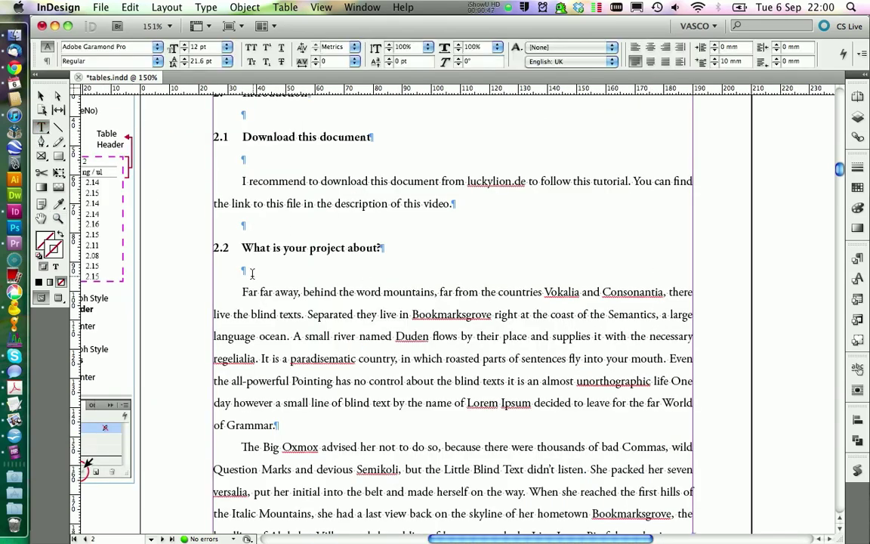
scroll(296, 417, "down", 10)
left_click(244, 220)
key("Return")
key("Return")
key("Return")
key("Up")
key("Up")
type("headline f")
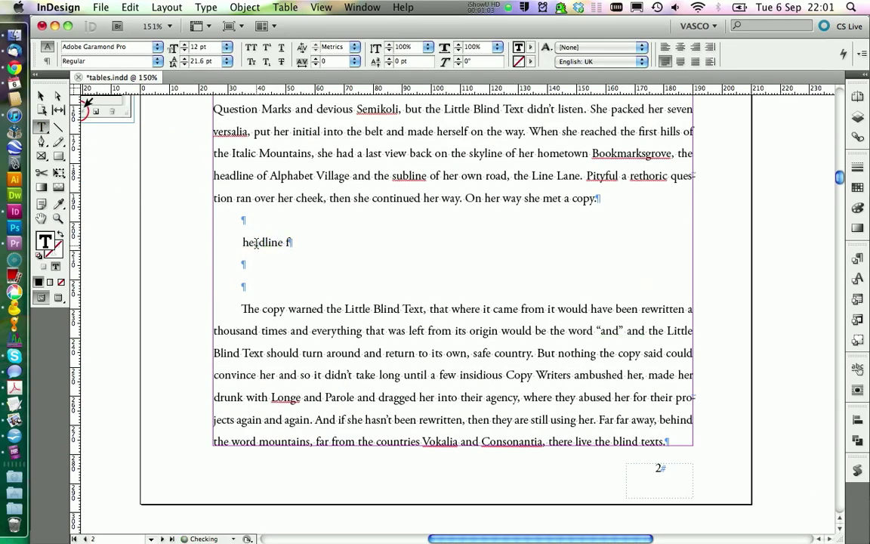
type("or table")
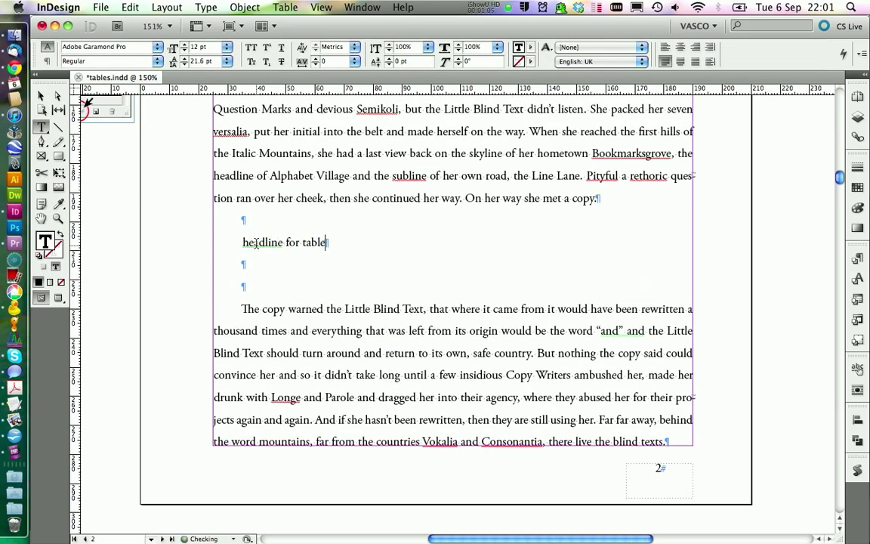
Step: Apply the Table Numbering paragraph style to the 'headline for table' line
left_click(857, 259)
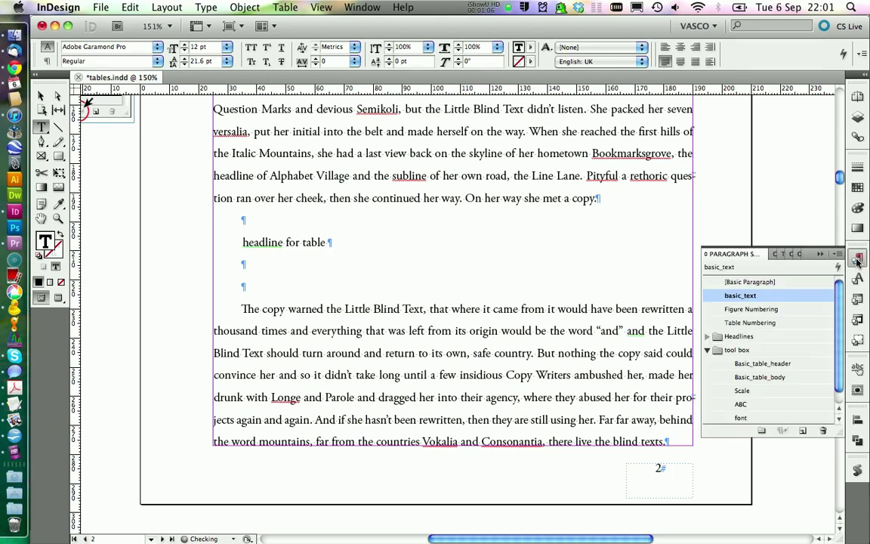
left_click(763, 323)
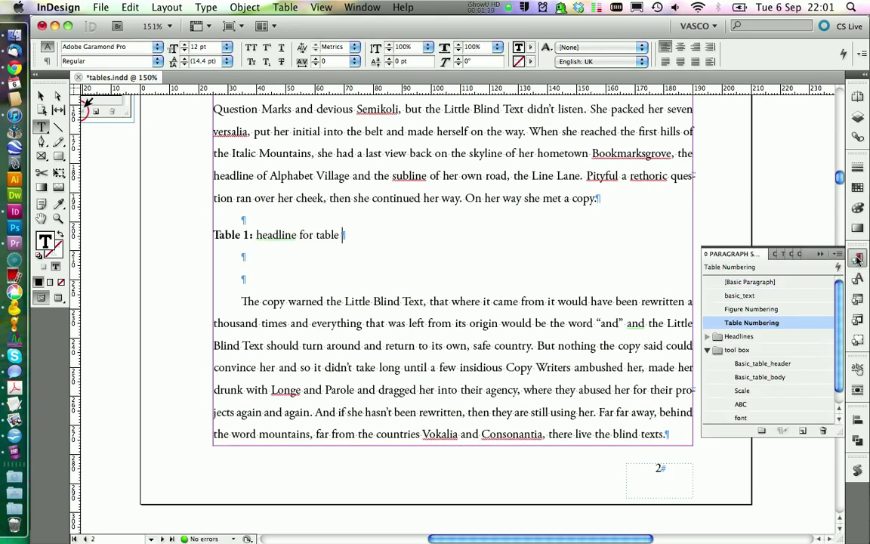
left_click(352, 259)
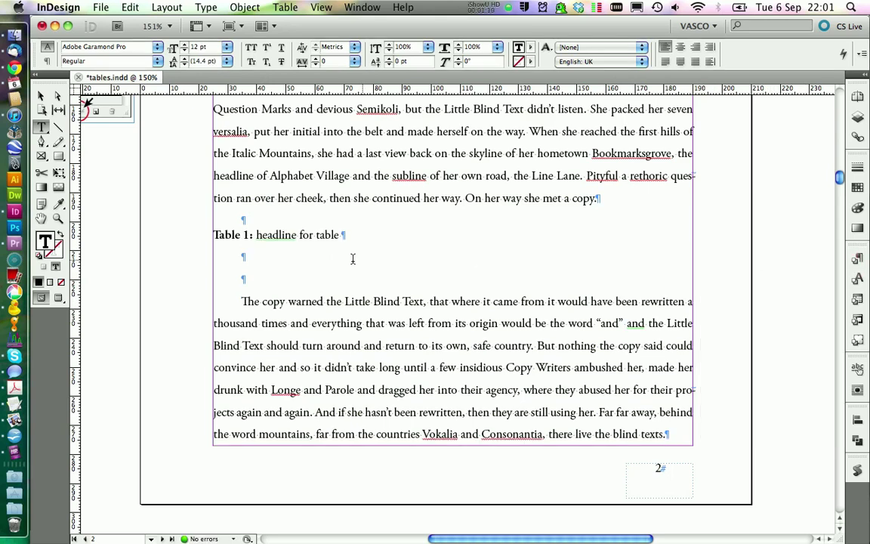
Step: Insert a 4 by 5 Basic Table below the caption and paste the sample data
left_click(286, 8)
left_click(295, 24)
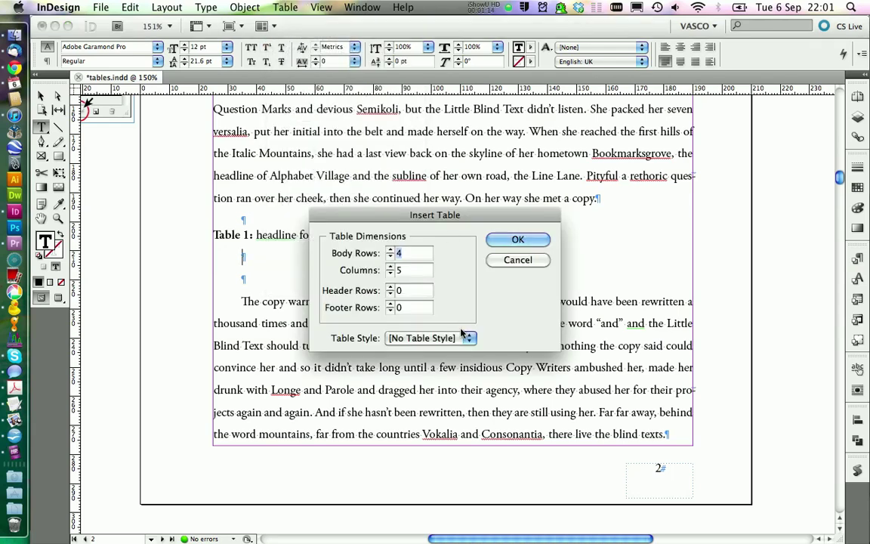
left_click(451, 338)
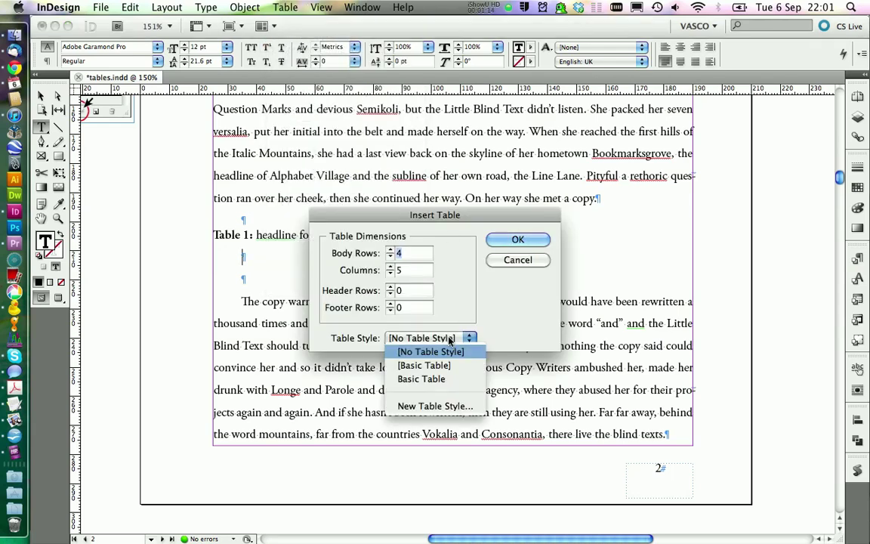
left_click(432, 378)
left_click(499, 241)
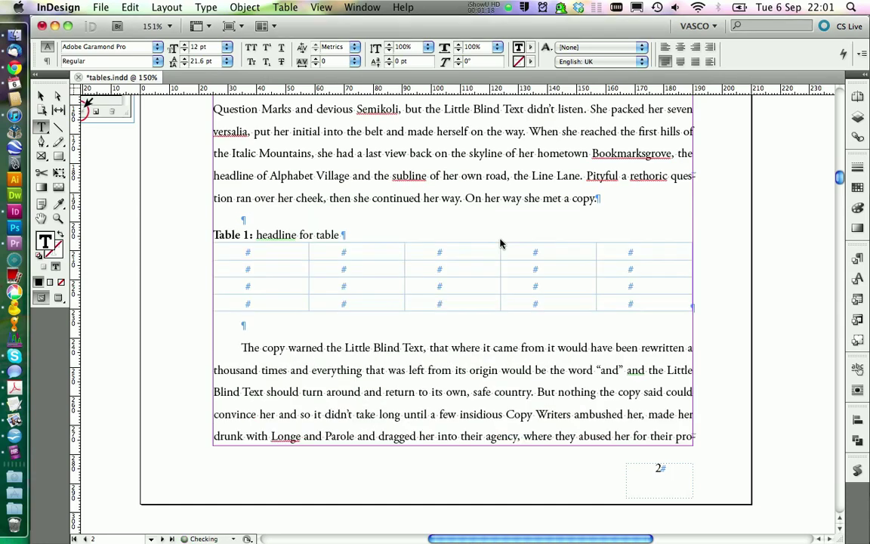
left_click_drag(297, 254, 310, 269)
type("sample\t260/280\tng / ul\t260/280\tng / ul 1\t279.8\t2.14\t281.6\t2.14 2\t28.1\t2.28\t715.2\t2.15 3\t1391.8\t2.13\t948.4\t2.14 4\t905.6\t2.15\t177.2\t2.14 5\t1083.5\t2.15\t505.4\t2.16 6\t324.6\t2.12\t658.1\t2.15 7\t500.8\t2.16\t379.3\t2.11 8\t468.9\t2.08\t440.4\t2.08 9\t647.4\t2.14\t188.6\t2.15 10\t673.5\t2.14\t1094.1\t2.15")
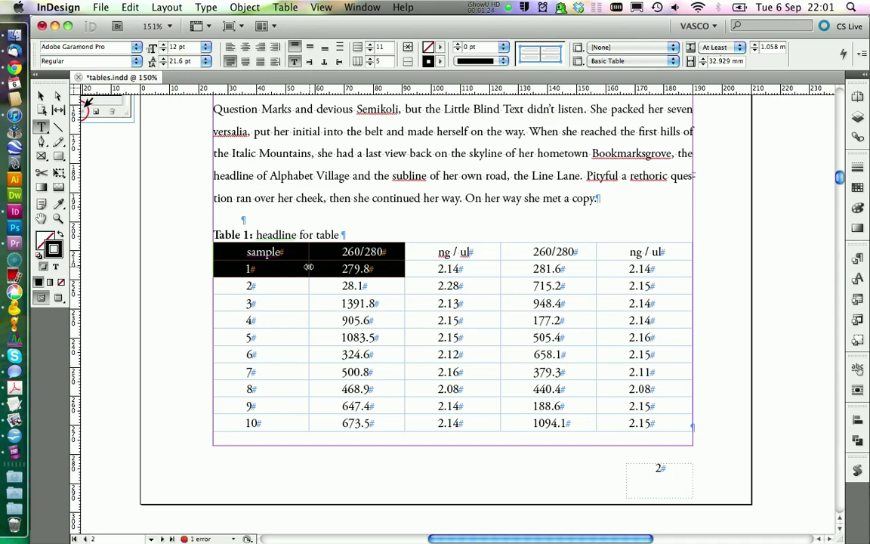
Step: Give the new table 2 header rows in Table Options
right_click(309, 267)
mouse_move(317, 269)
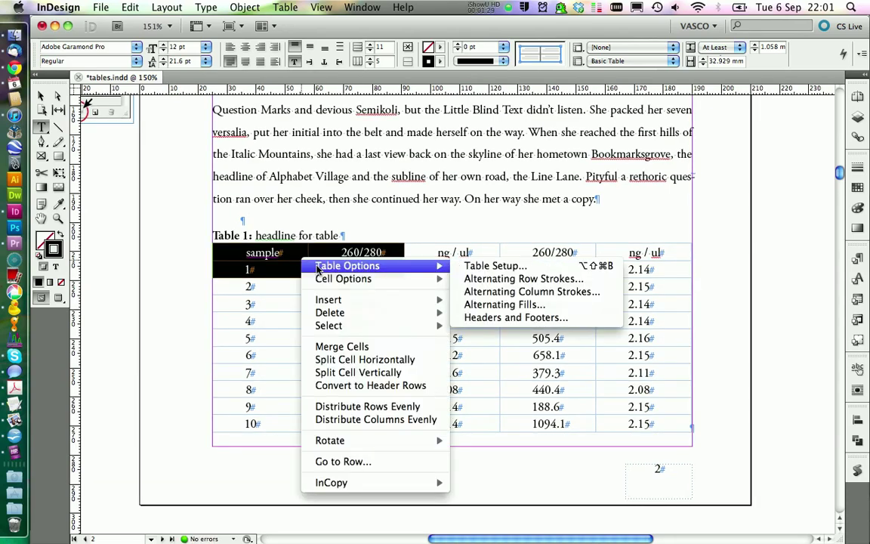
left_click(519, 318)
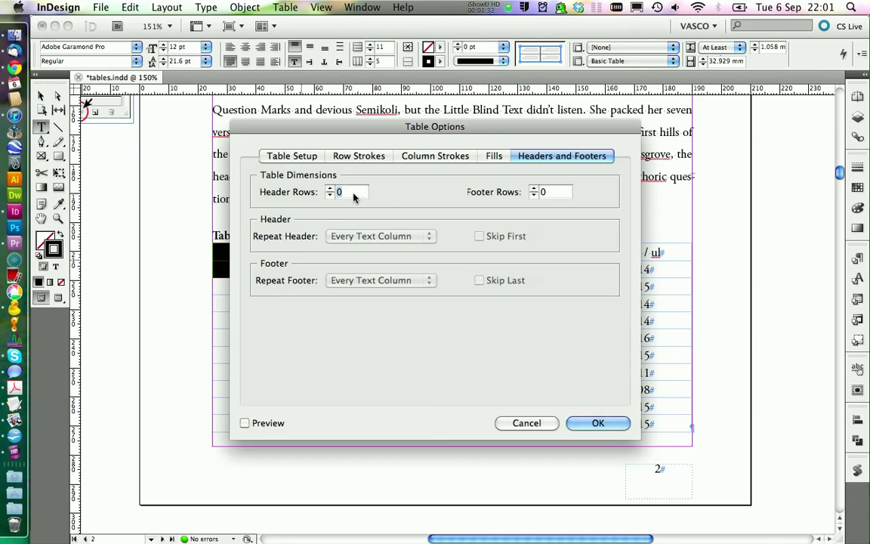
left_click(330, 188)
left_click(330, 189)
left_click(597, 423)
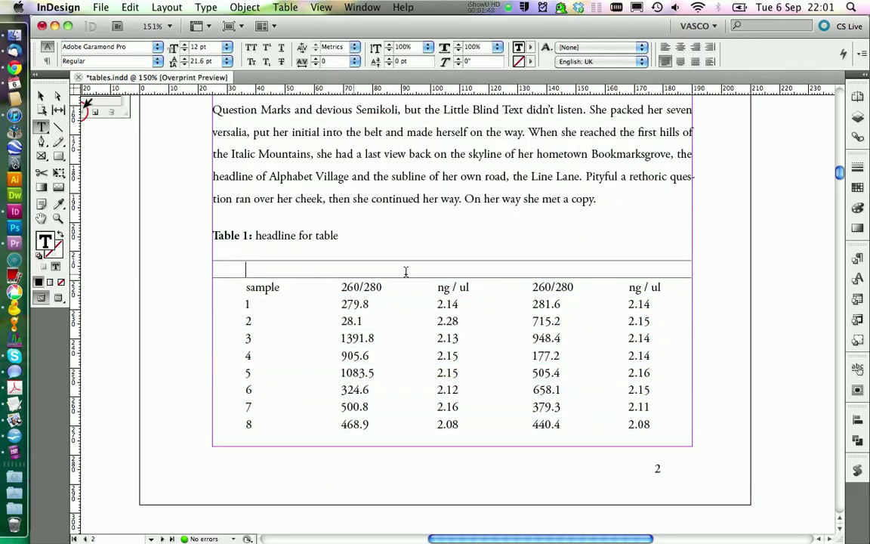
Step: Paste the column labels into the header row and delete the duplicate label row
key("super+alt+shift+y")
left_click_drag(227, 287, 606, 282)
key("super+c")
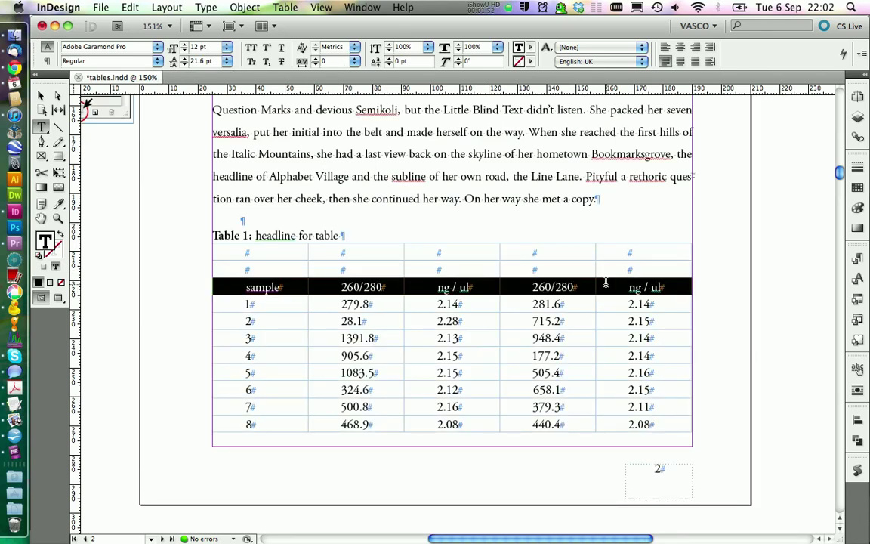
left_click_drag(302, 269, 370, 271)
key("super+v")
left_click_drag(306, 286, 382, 285)
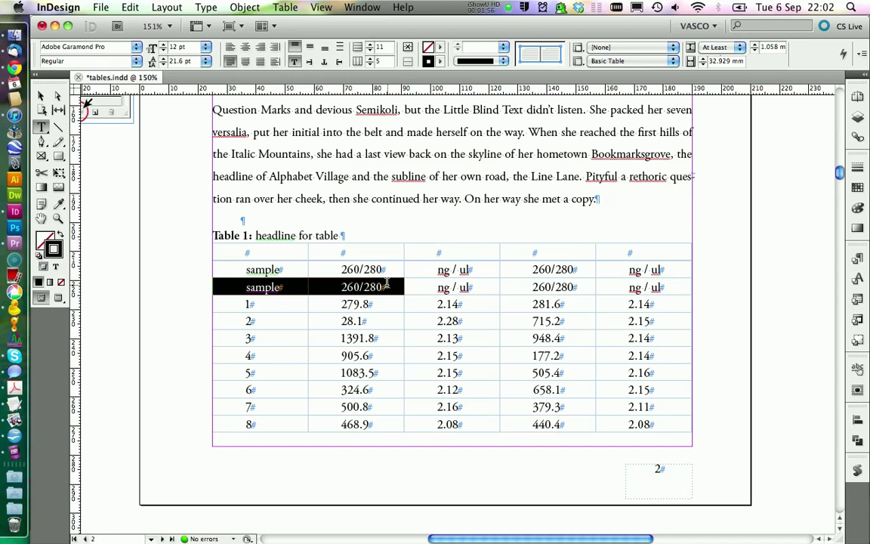
right_click(387, 287)
left_click(566, 337)
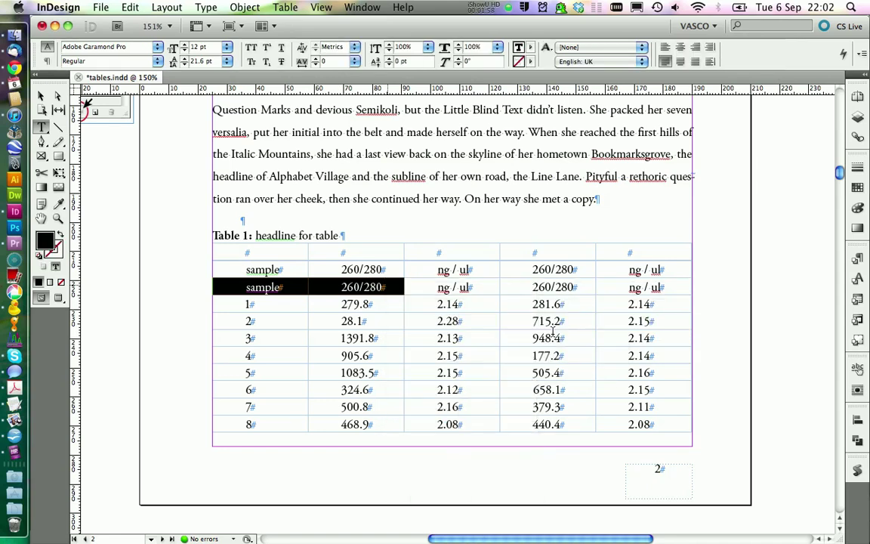
Step: Merge the header cells, label them 'Extraction 1' and 'Extraction 2', and capitalise Sample and Headline
left_click_drag(305, 256, 294, 272)
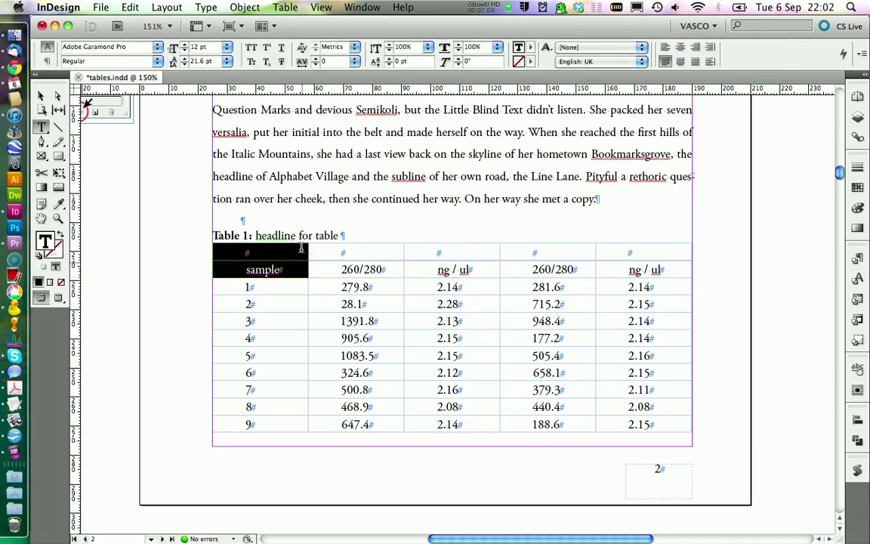
key("super+alt+m")
left_click_drag(387, 251, 453, 252)
key("super+alt+m")
left_click_drag(511, 253, 634, 253)
key("super+alt+m")
left_click(416, 253)
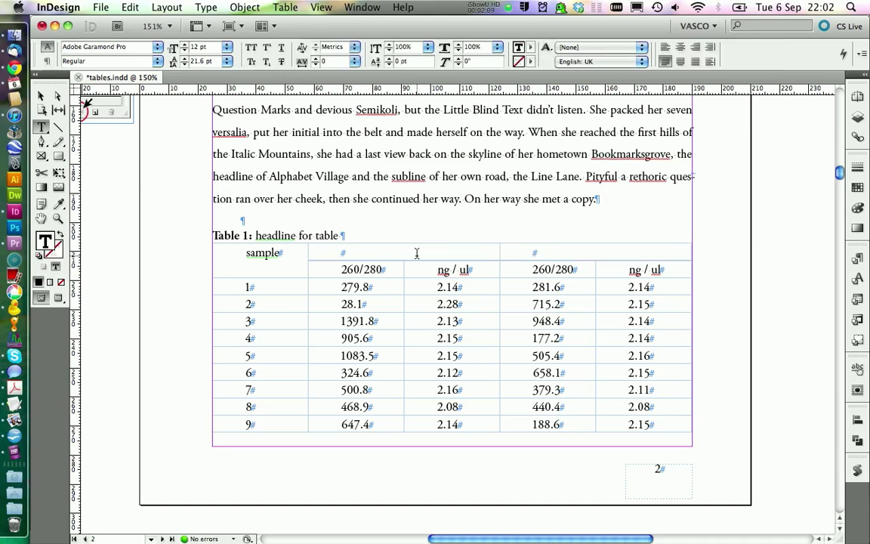
type("Extraction 1")
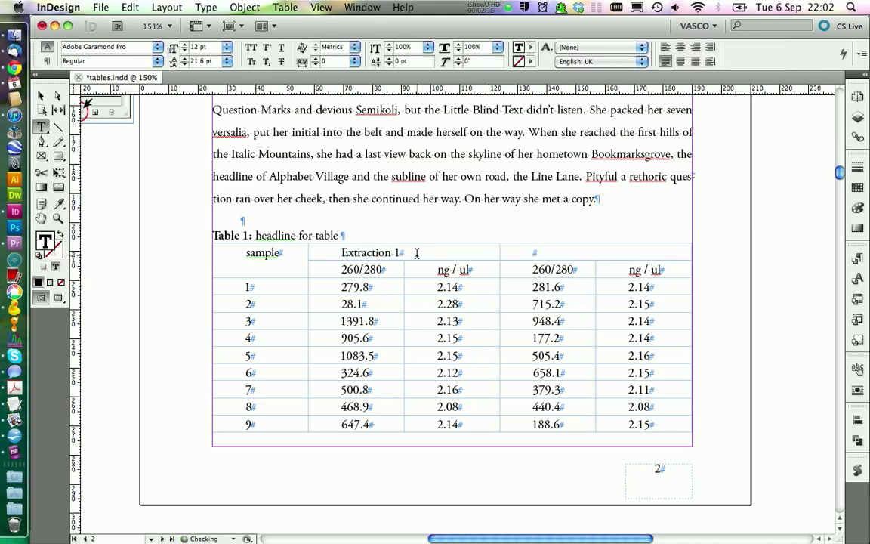
key("Tab")
type("Extraction 2")
left_click_drag(245, 252, 262, 236)
type("SH")
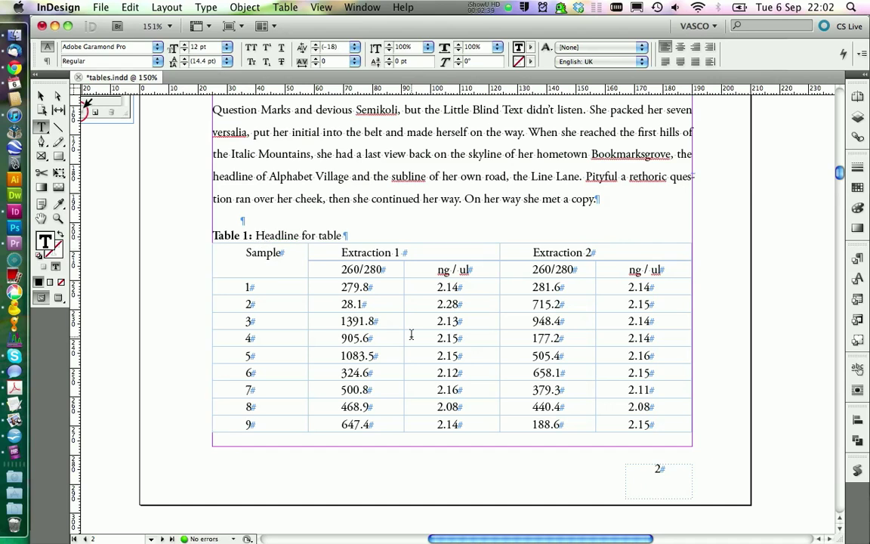
Step: Deselect the edited text and look over the paragraph styles list
left_click(770, 286)
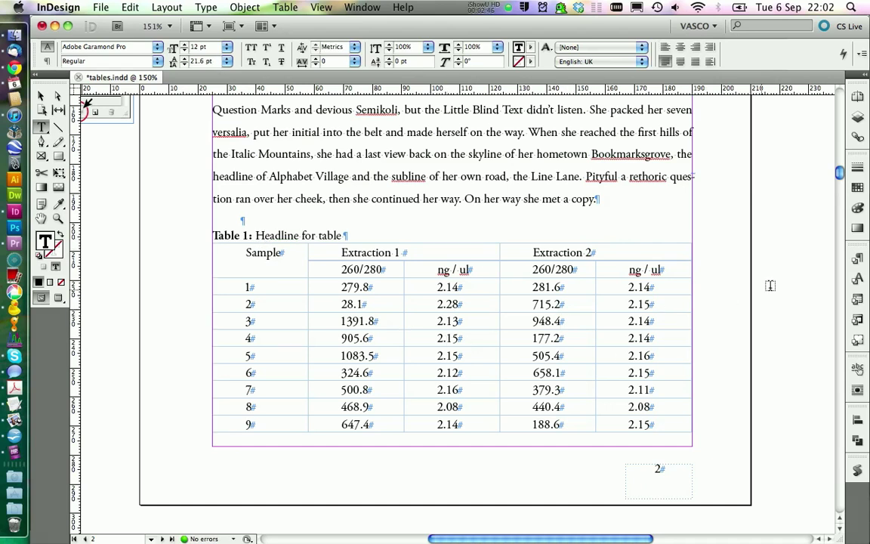
left_click(857, 259)
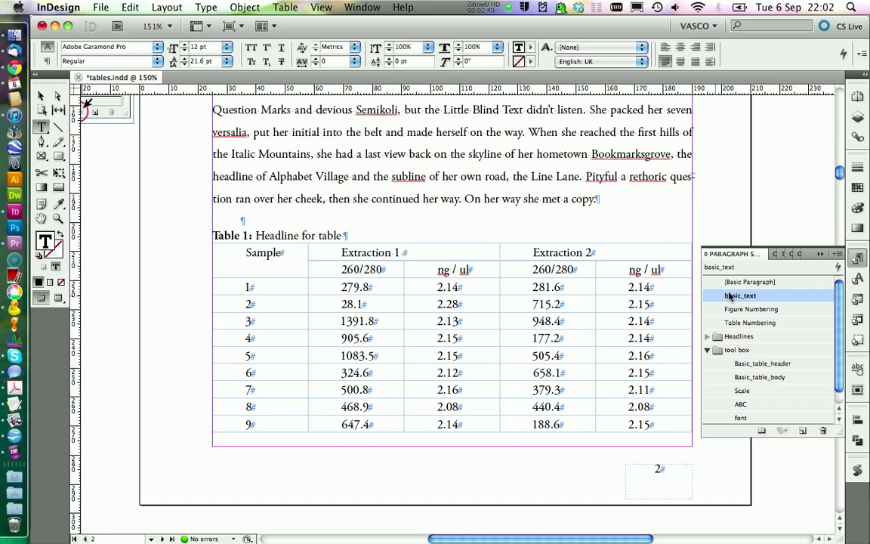
left_click(836, 294)
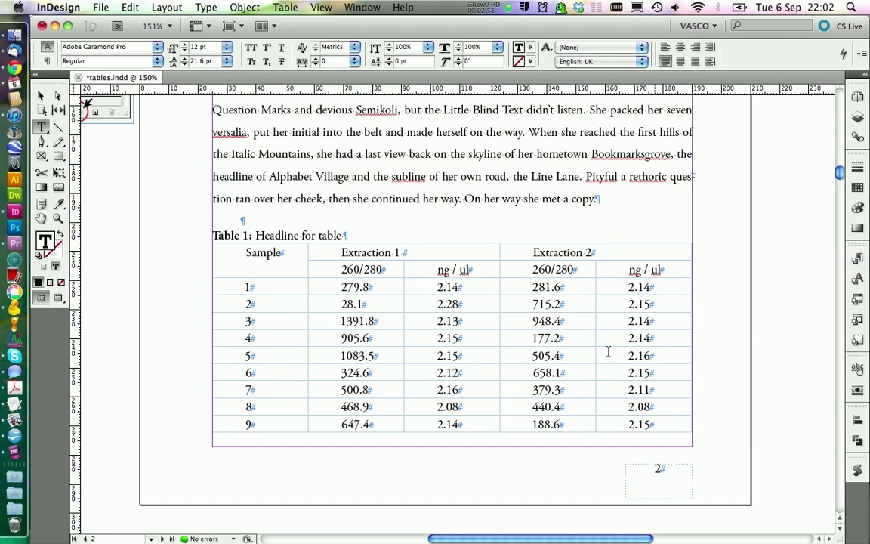
Step: Select the entire table and clear its cell style overrides so every value is centred
left_click_drag(606, 360, 554, 337)
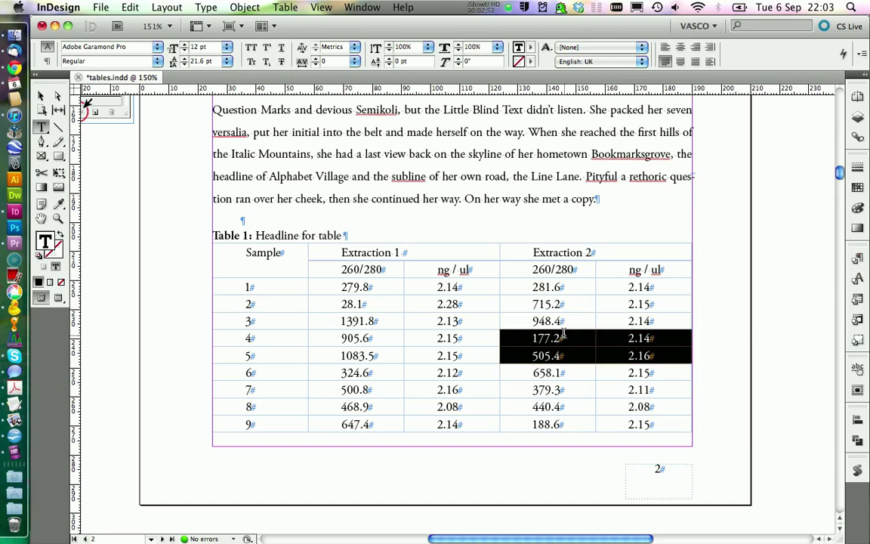
key("super+a")
left_click(857, 278)
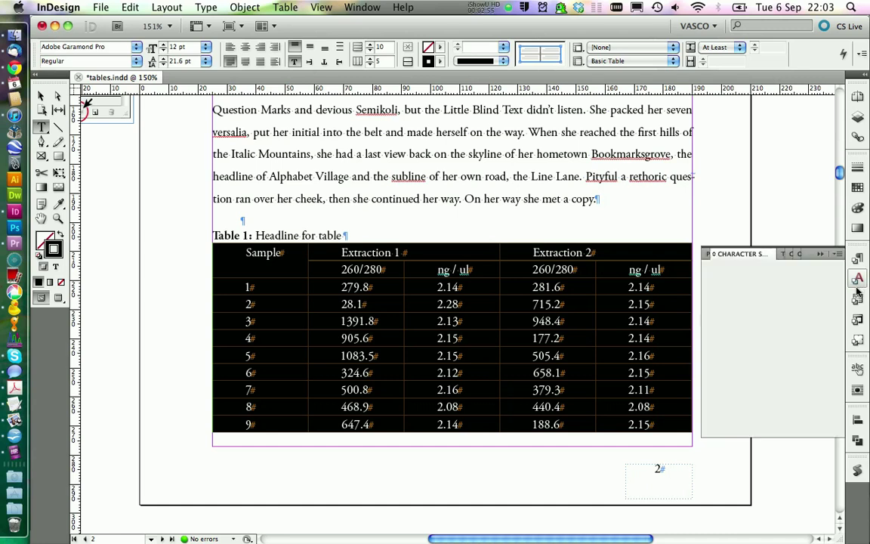
left_click(858, 318)
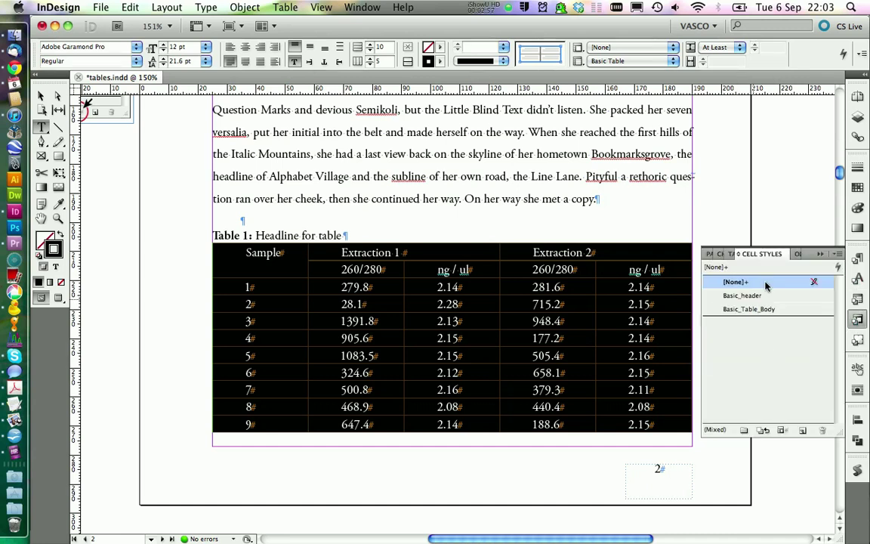
left_click(781, 430)
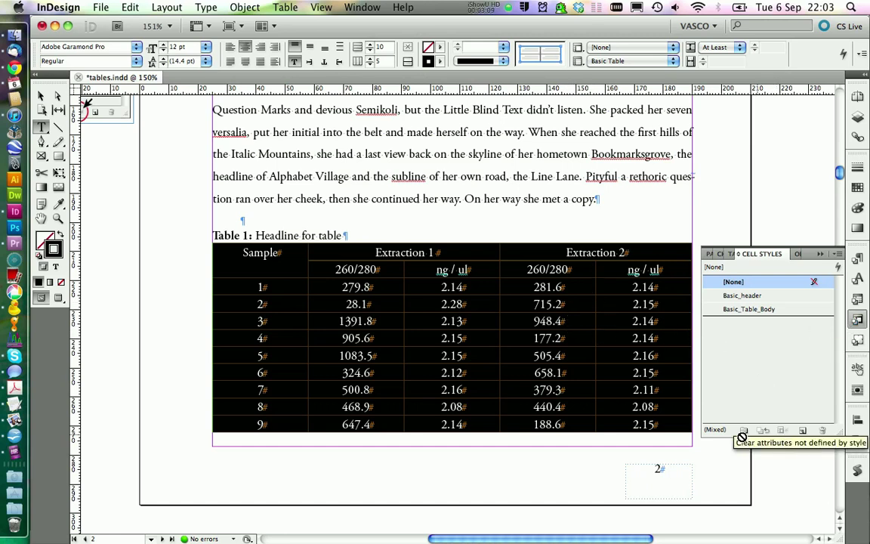
left_click(857, 319)
Step: Deselect the table cells and turn on Overprint Preview from the View menu
left_click(417, 295)
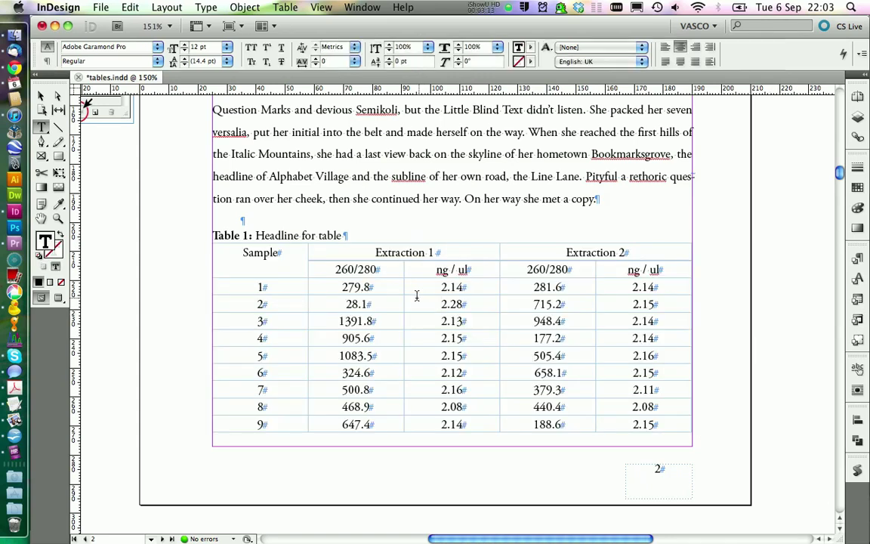
scroll(378, 332, "down", 5)
scroll(347, 330, "down", 5)
left_click(321, 7)
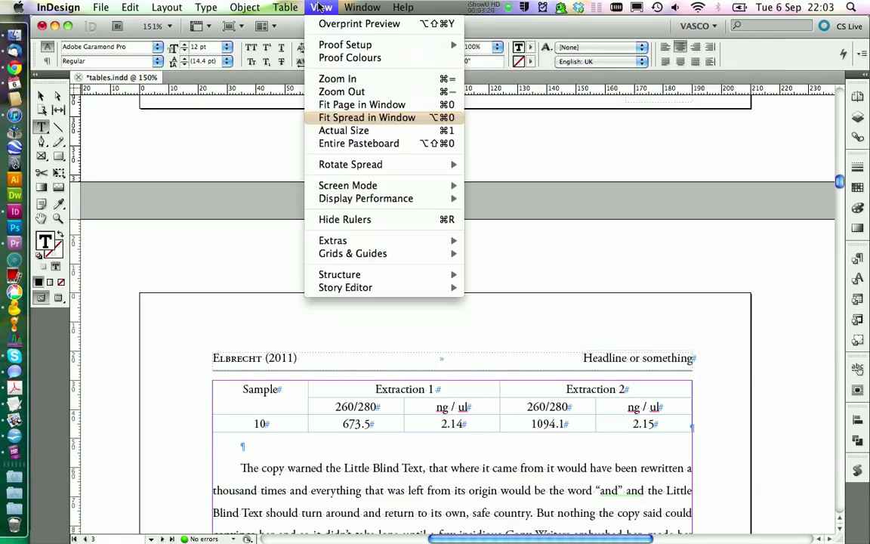
left_click(299, 27)
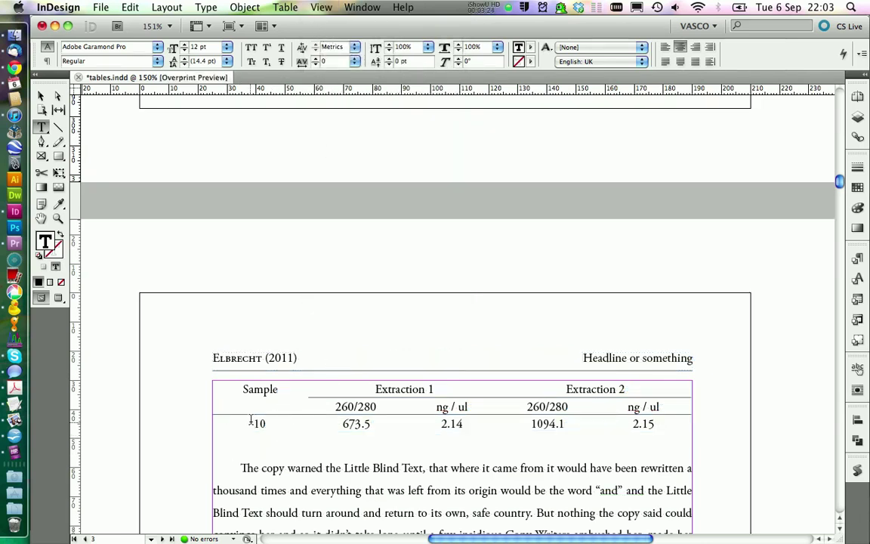
Step: Check that the two-row header repeats above sample 10 on the next page
scroll(337, 394, "down", 1)
left_click(336, 374)
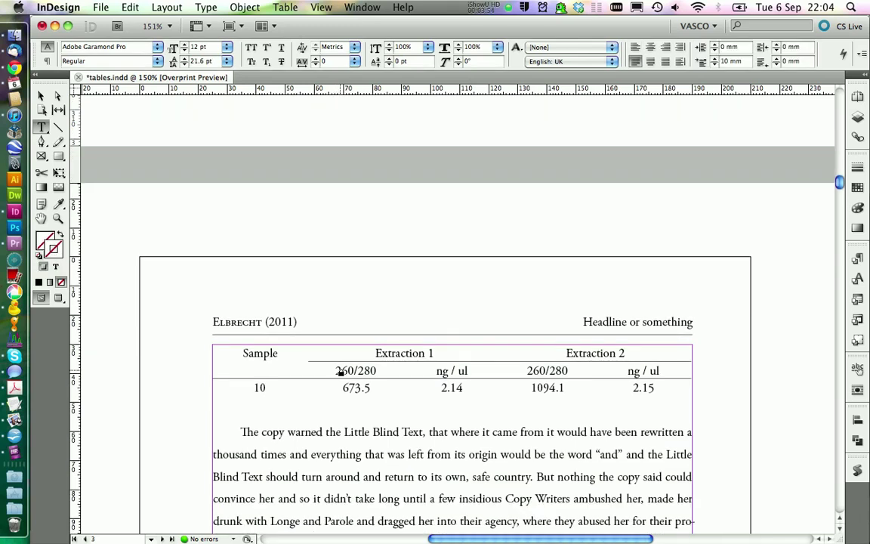
scroll(347, 358, "up", 4)
scroll(349, 354, "up", 7)
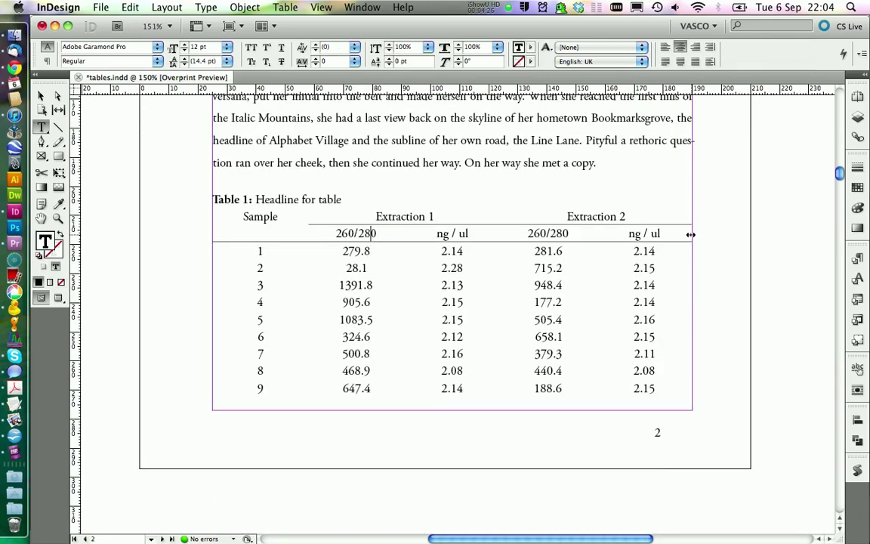
Step: Drag the table's right border left so the columns end well short of the frame edge
left_click_drag(690, 235, 528, 233)
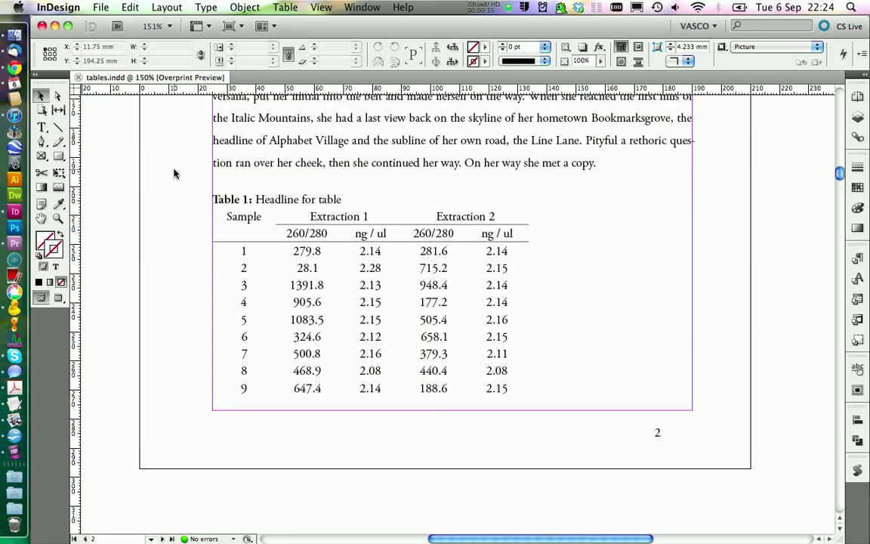
left_click(20, 85)
Step: Switch to the LuckyLion tables tutorial in Chrome, showing its Tips and Tricks section
left_click(14, 68)
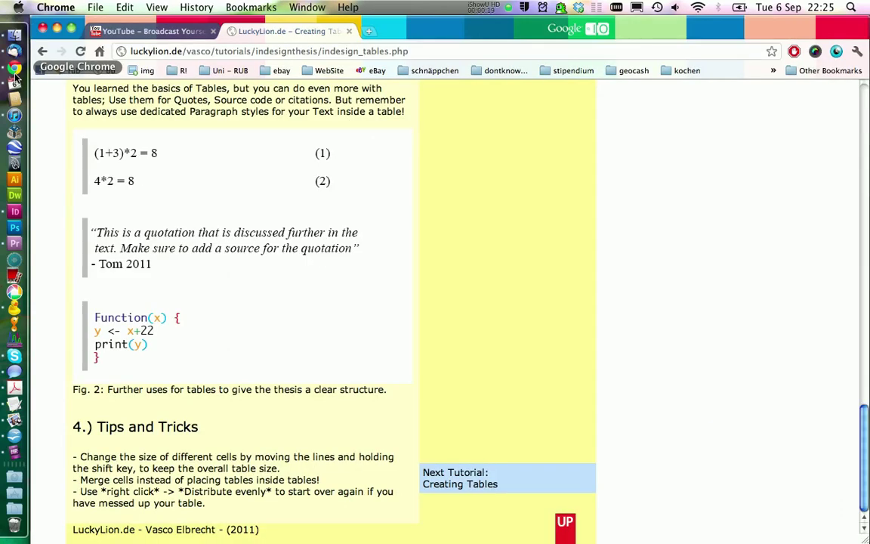